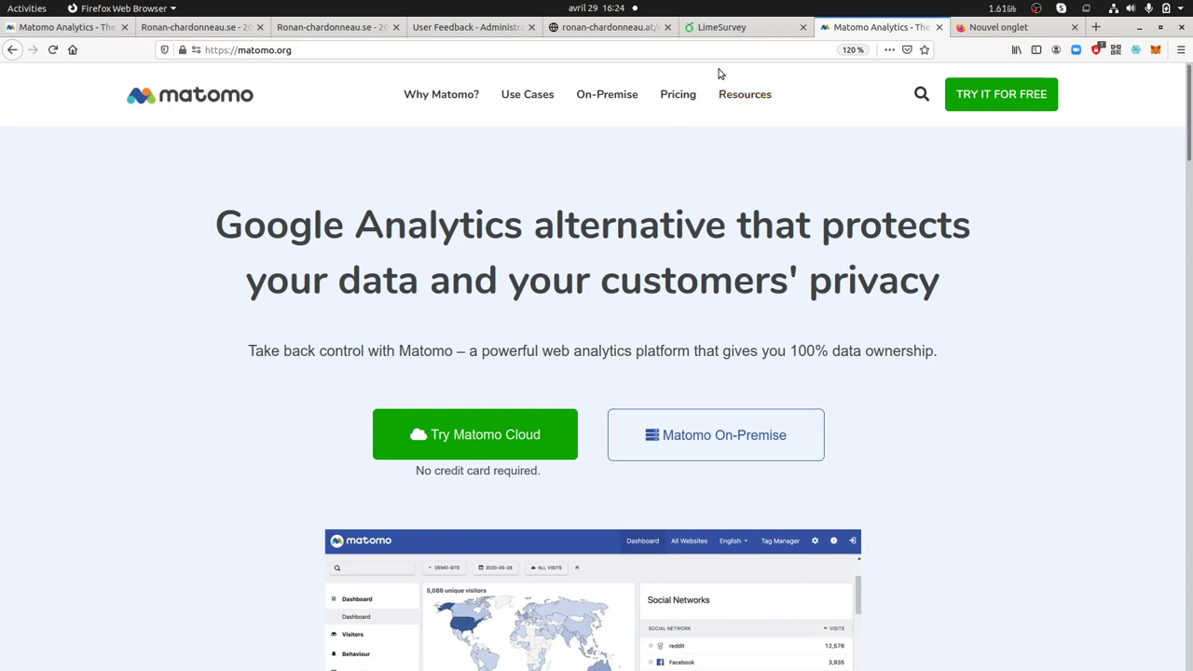
Compare the LimeSurvey survey list with the Matomo website's home page.
click(720, 27)
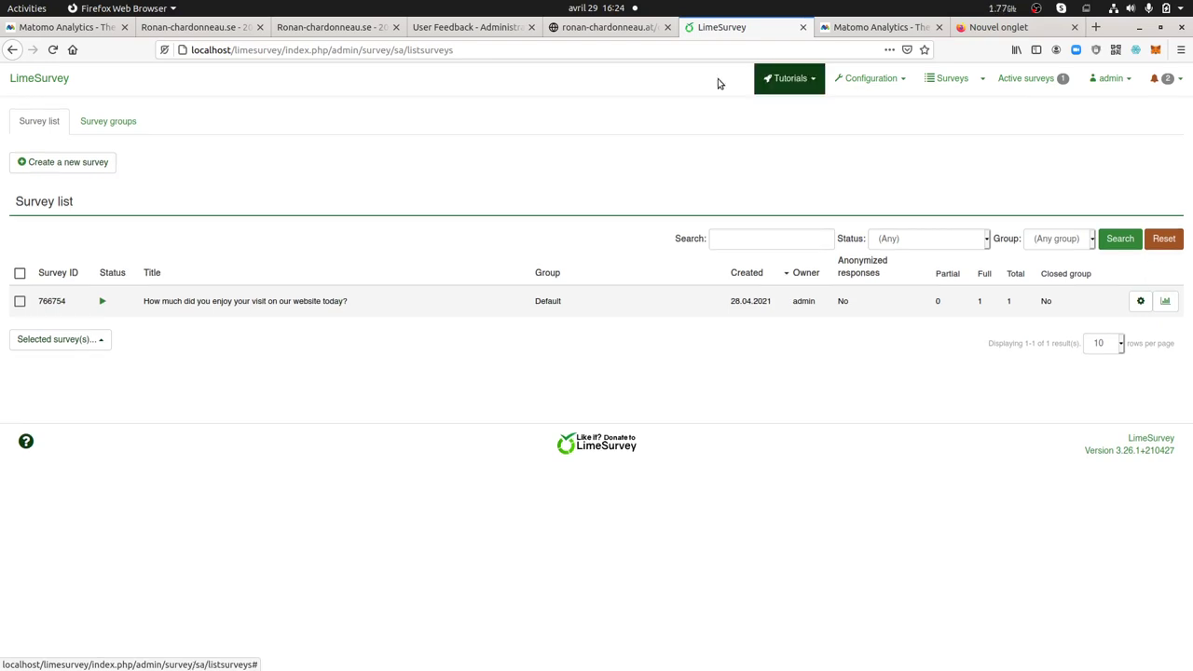
click(869, 27)
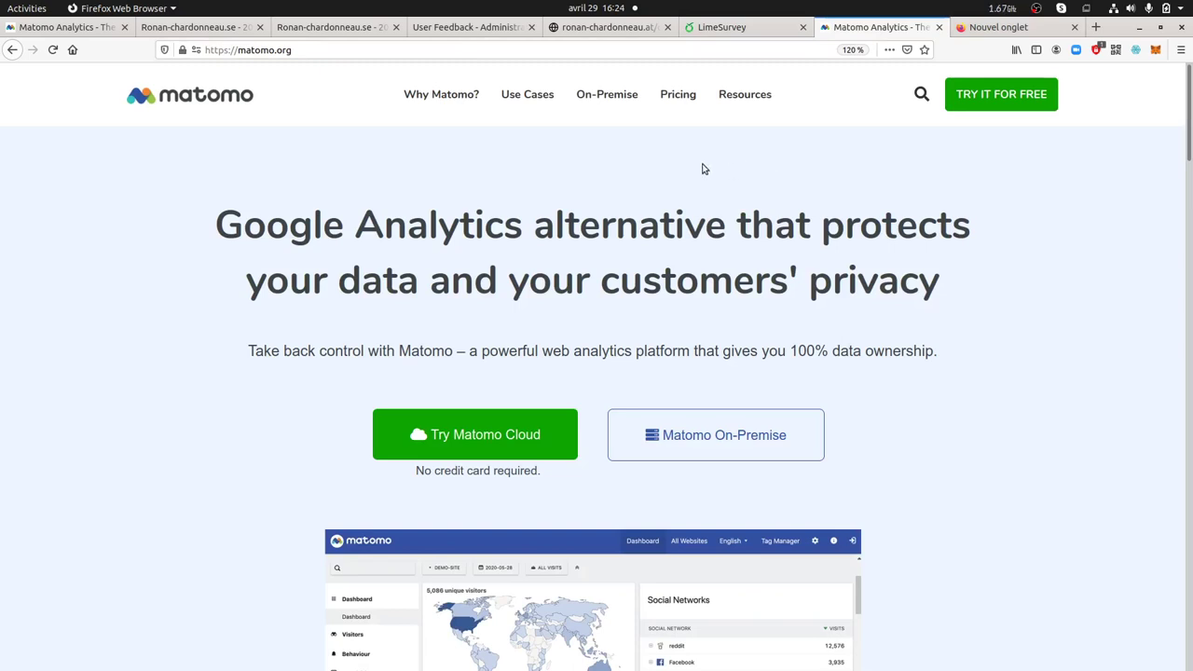
click(736, 27)
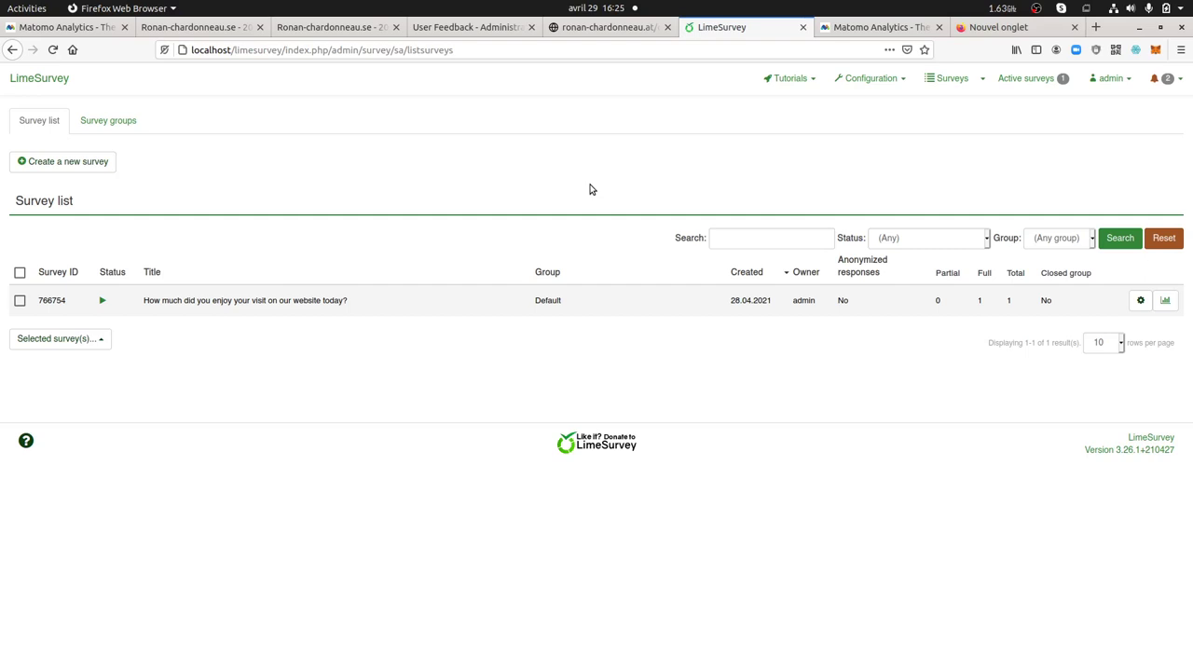
click(870, 28)
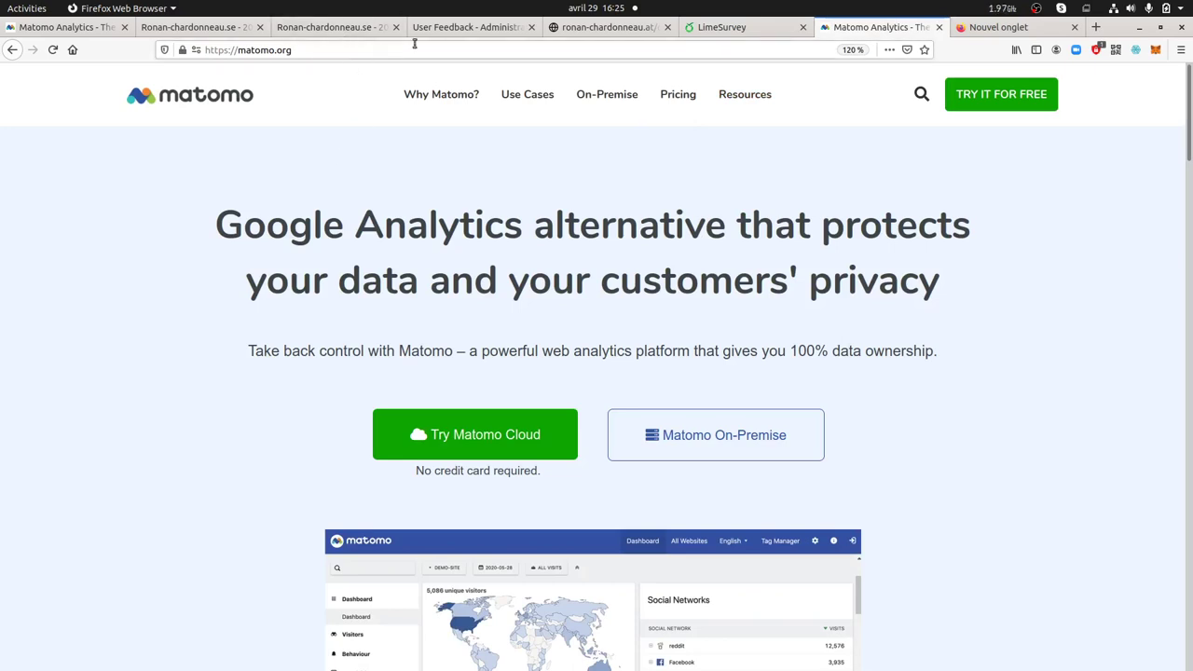
Review Matomo's User Feedback forms and form templates, examining the star amount setting in the SDG-user-feedback-procedurePage-with-text-feedback template.
click(446, 29)
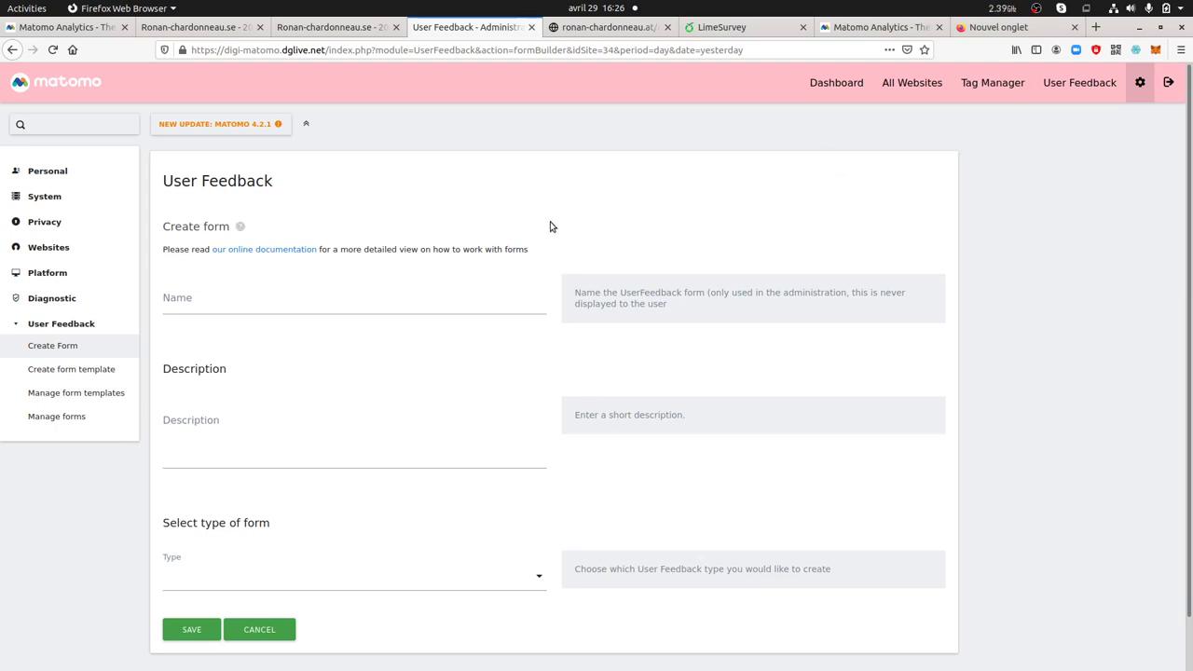
click(1065, 84)
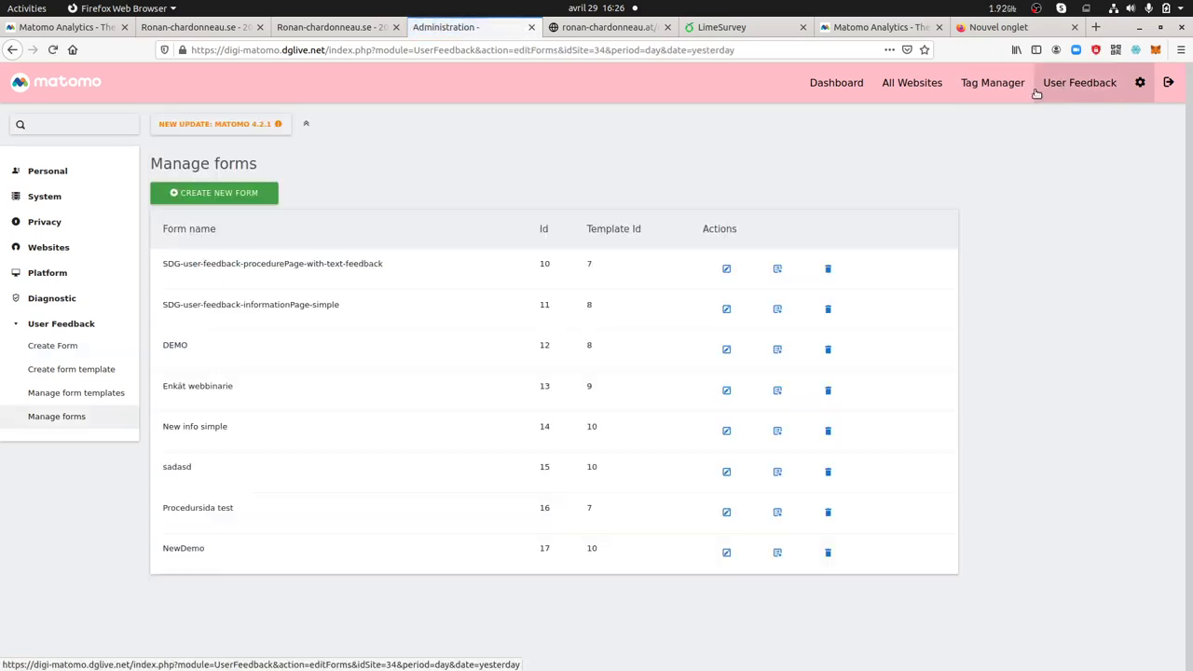
click(82, 400)
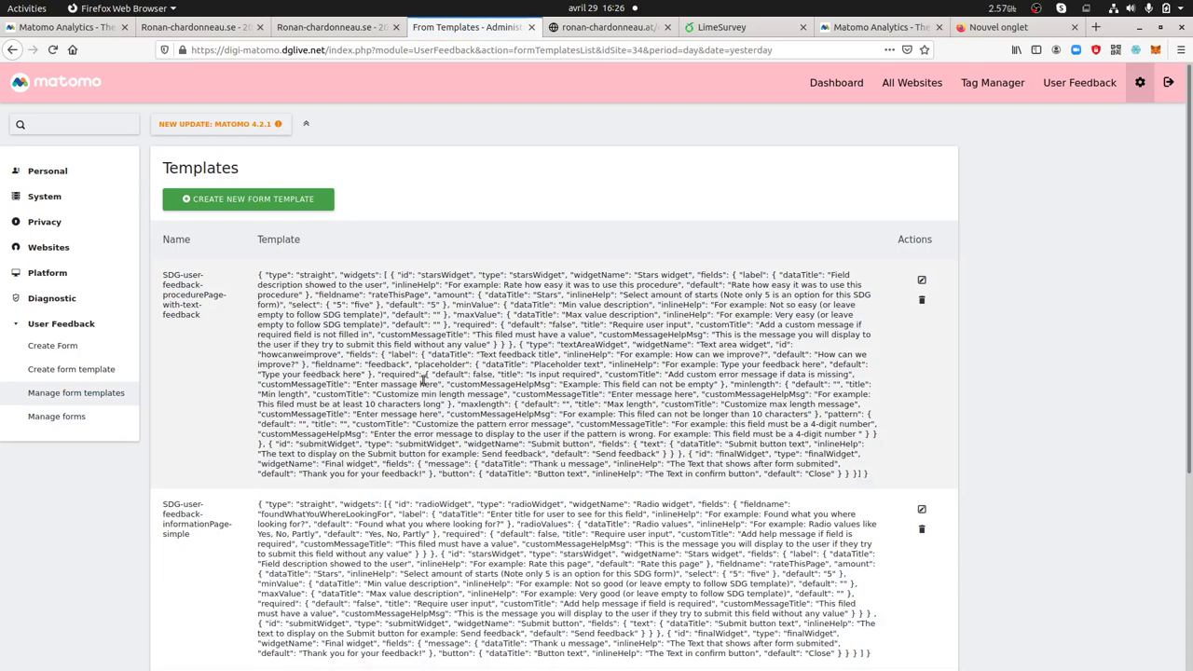
scroll(423, 379, down, 1)
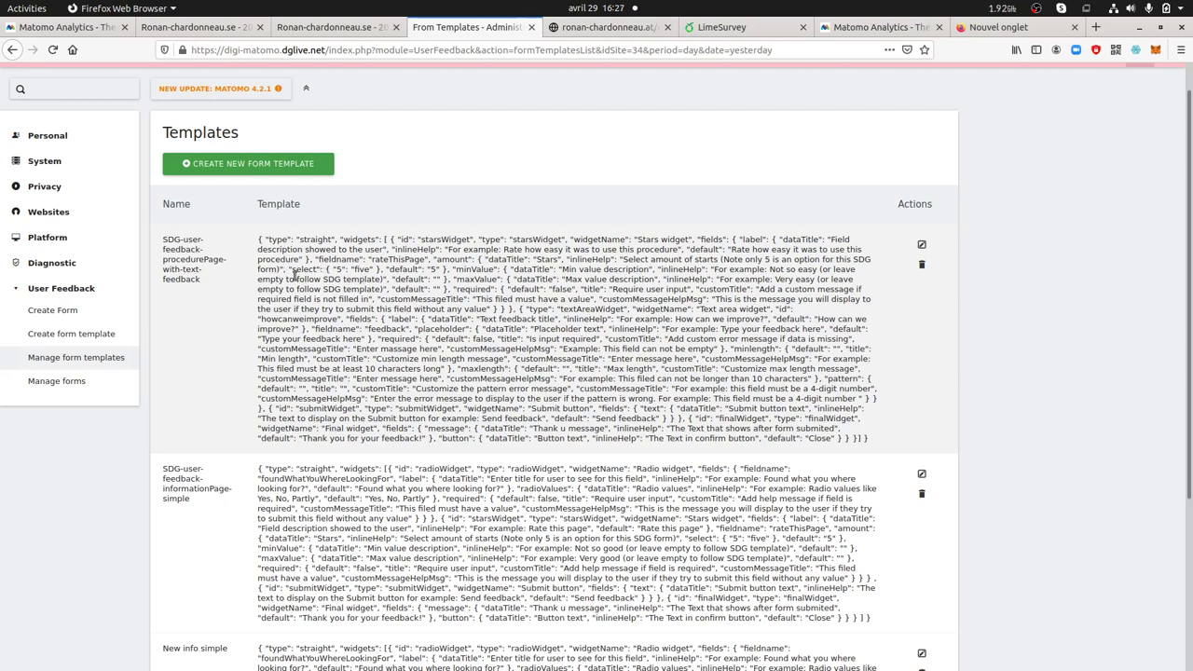
drag(327, 270, 438, 268)
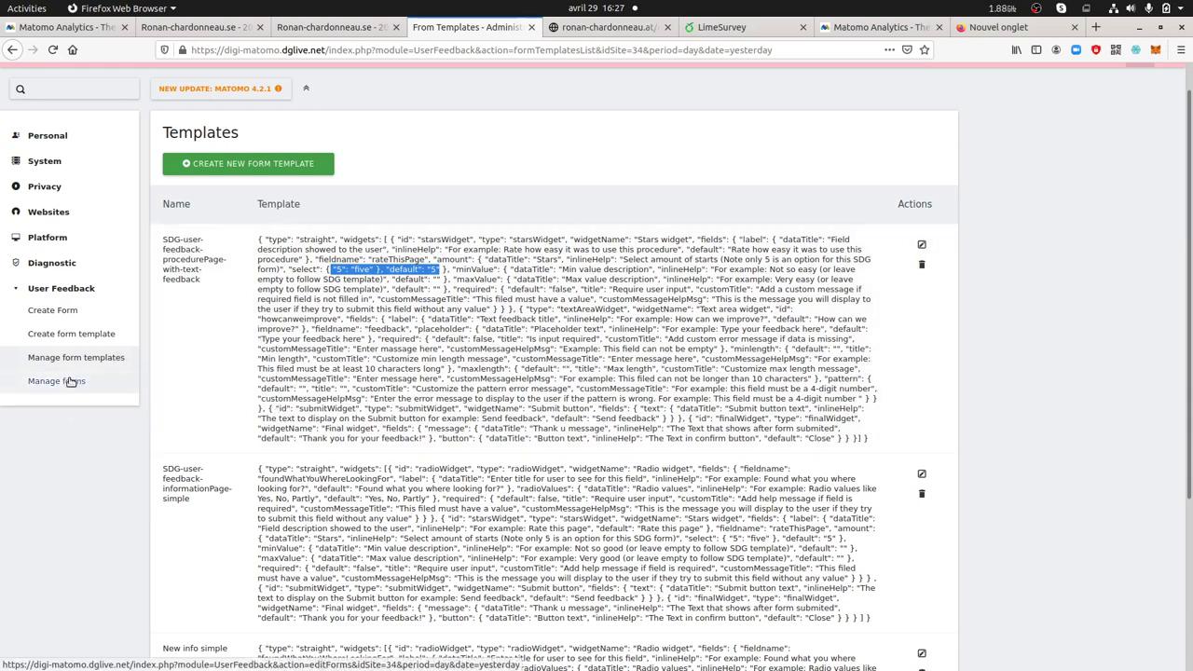
scroll(203, 373, up, 1)
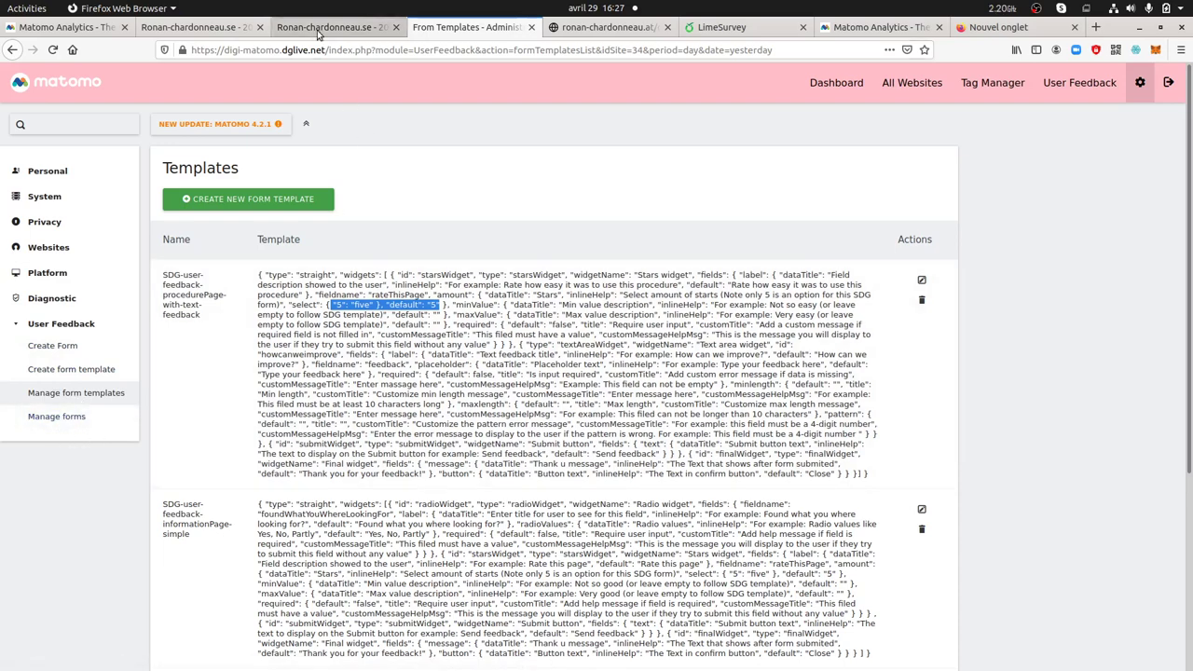
click(13, 52)
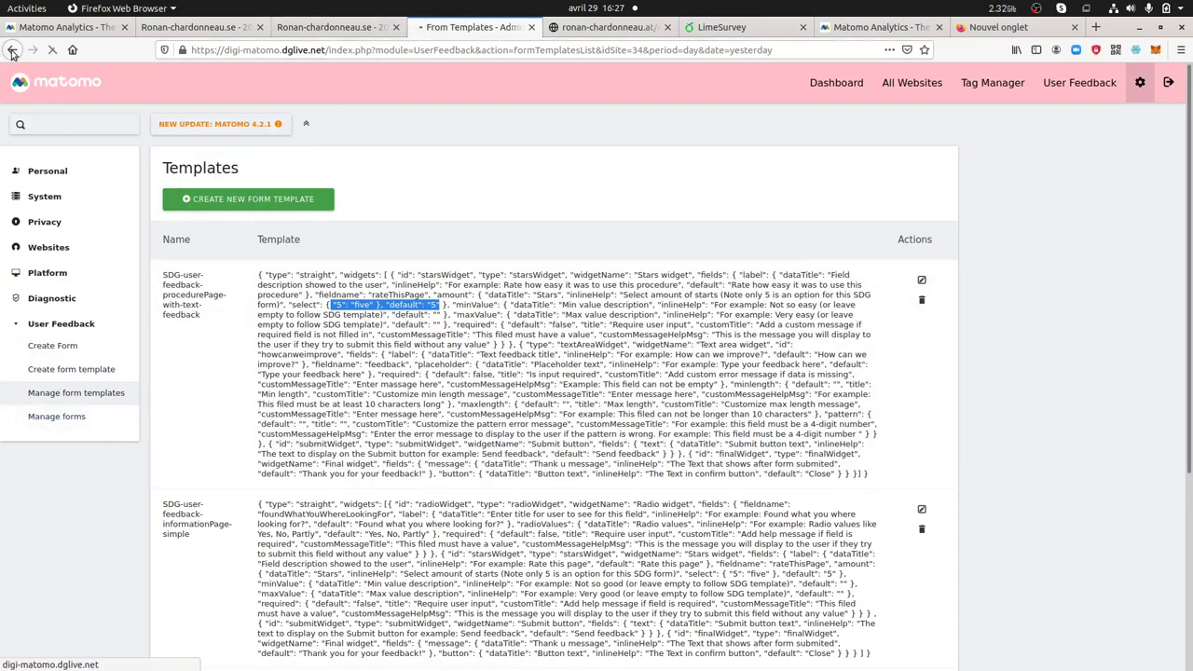
click(13, 52)
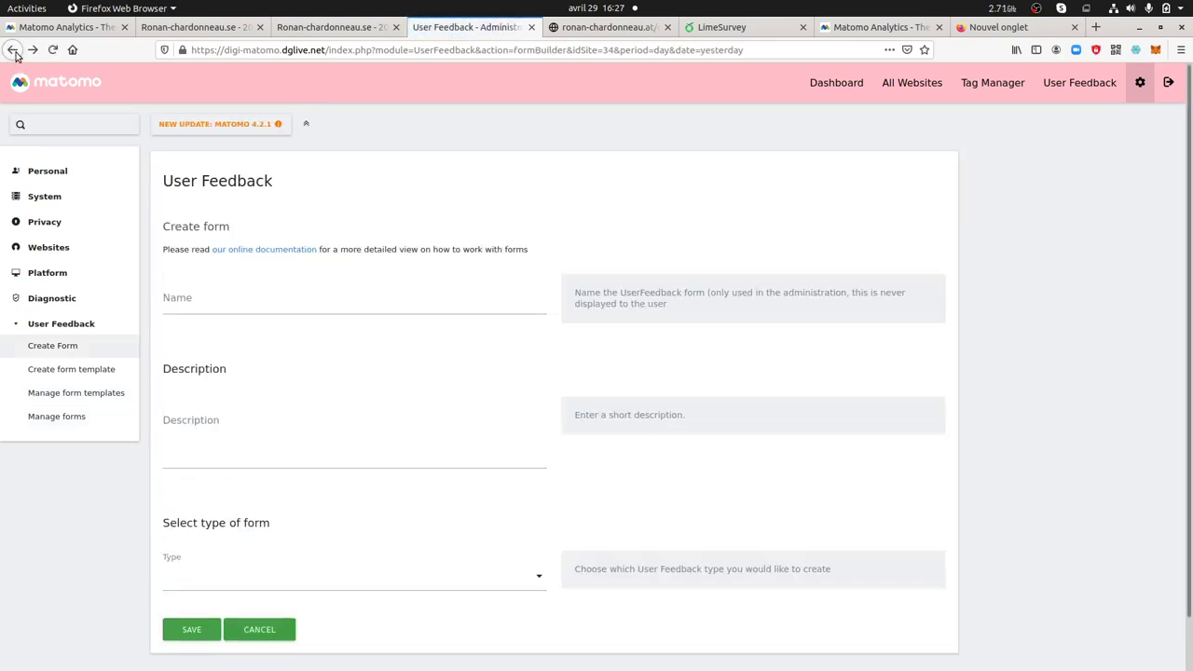
click(13, 51)
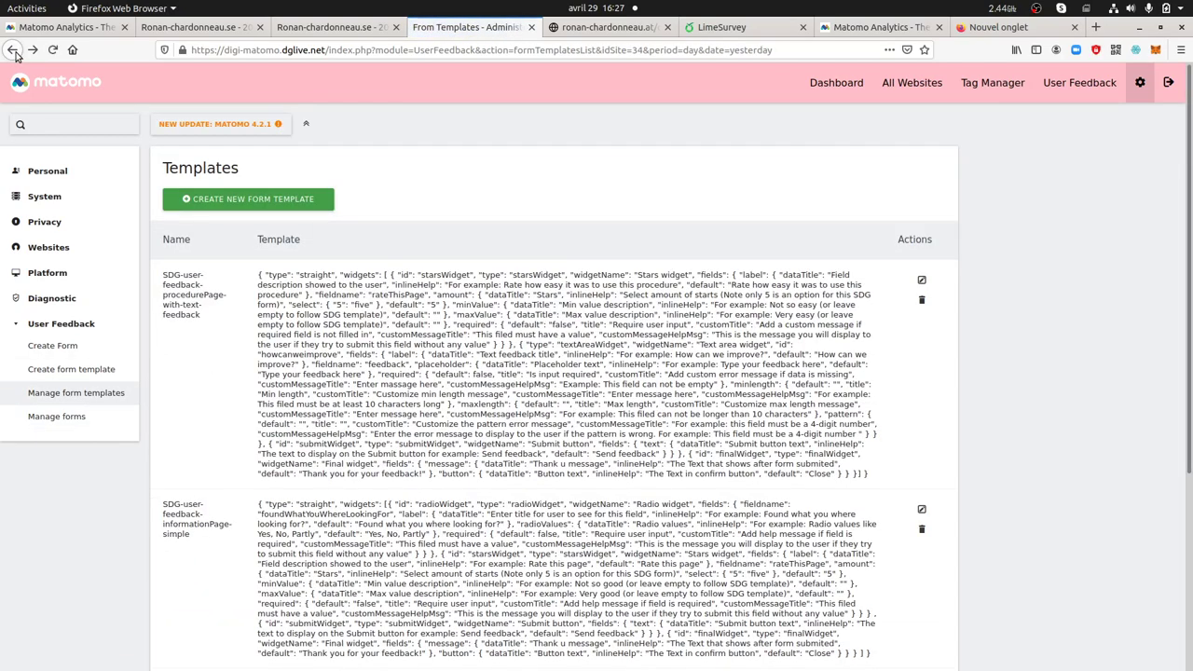
Examine the UserFeedbackSubmit event in the visits log and view the User Feedback submits report.
click(319, 35)
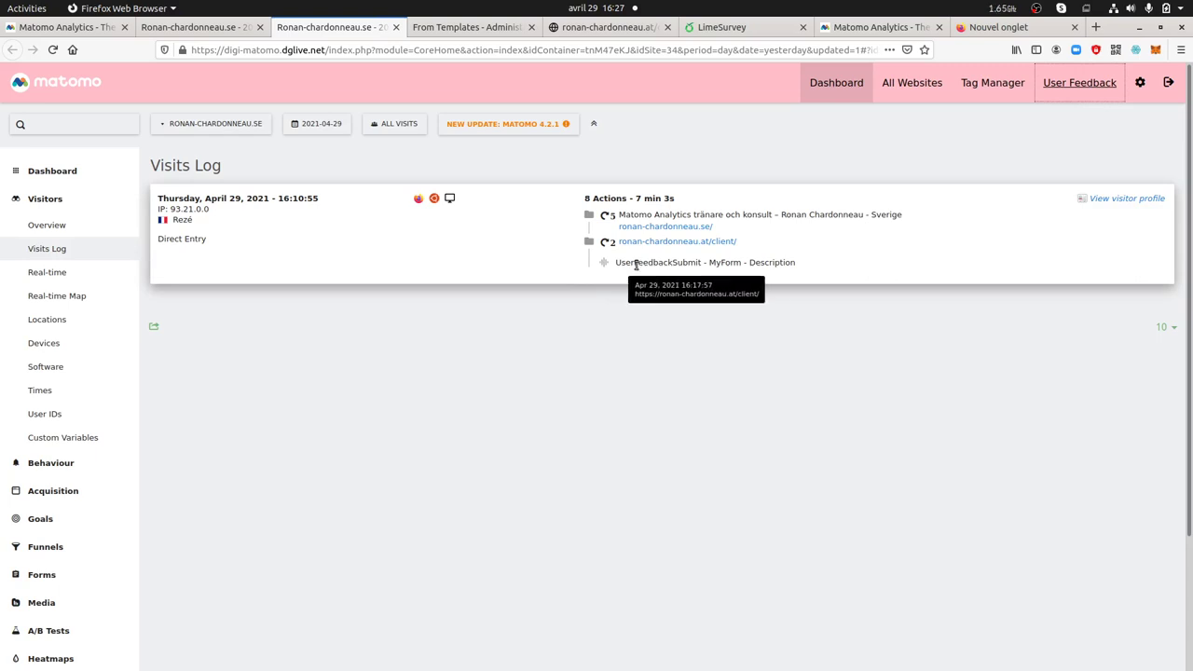
drag(617, 263, 797, 264)
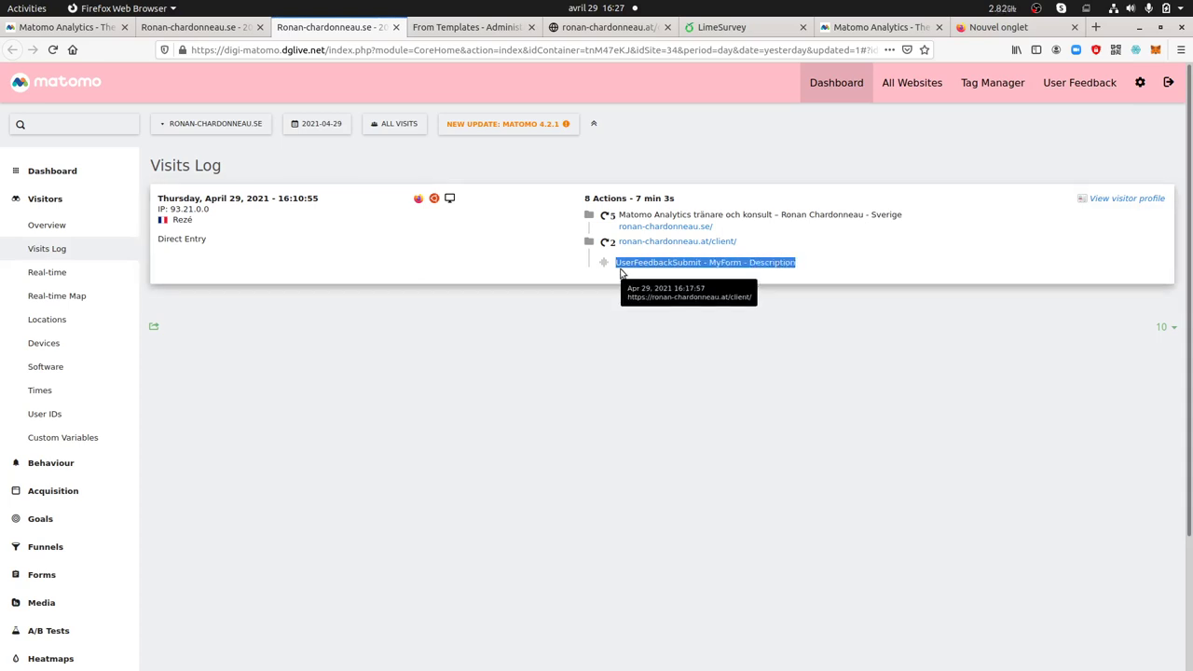
click(75, 201)
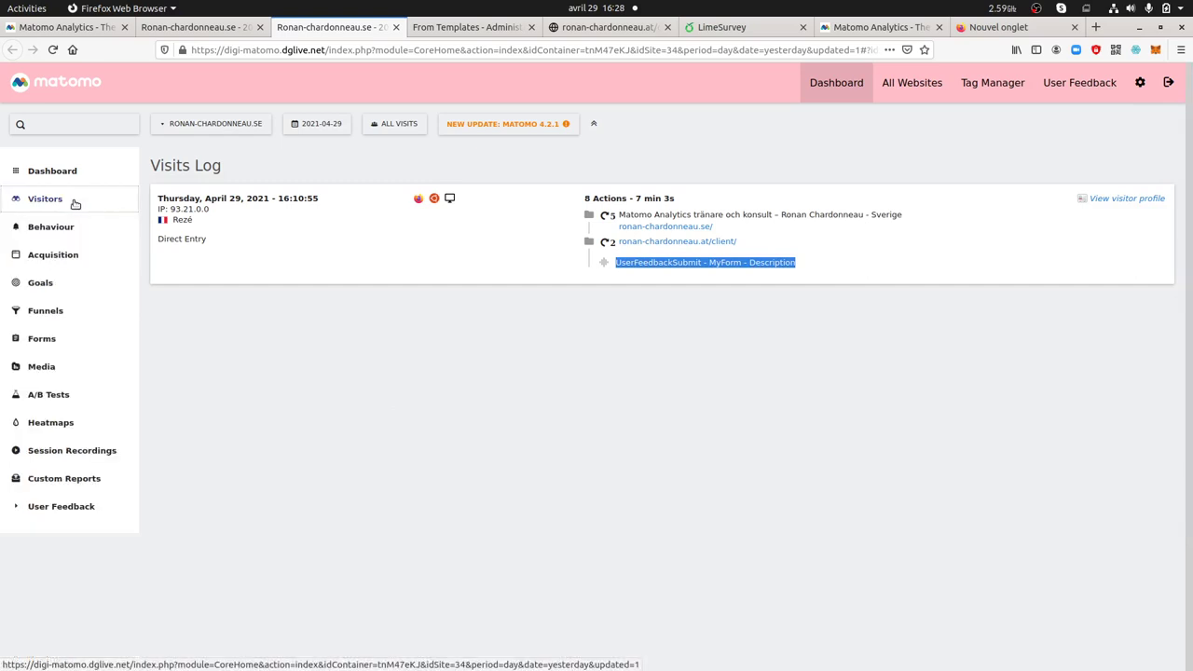
click(50, 511)
click(67, 533)
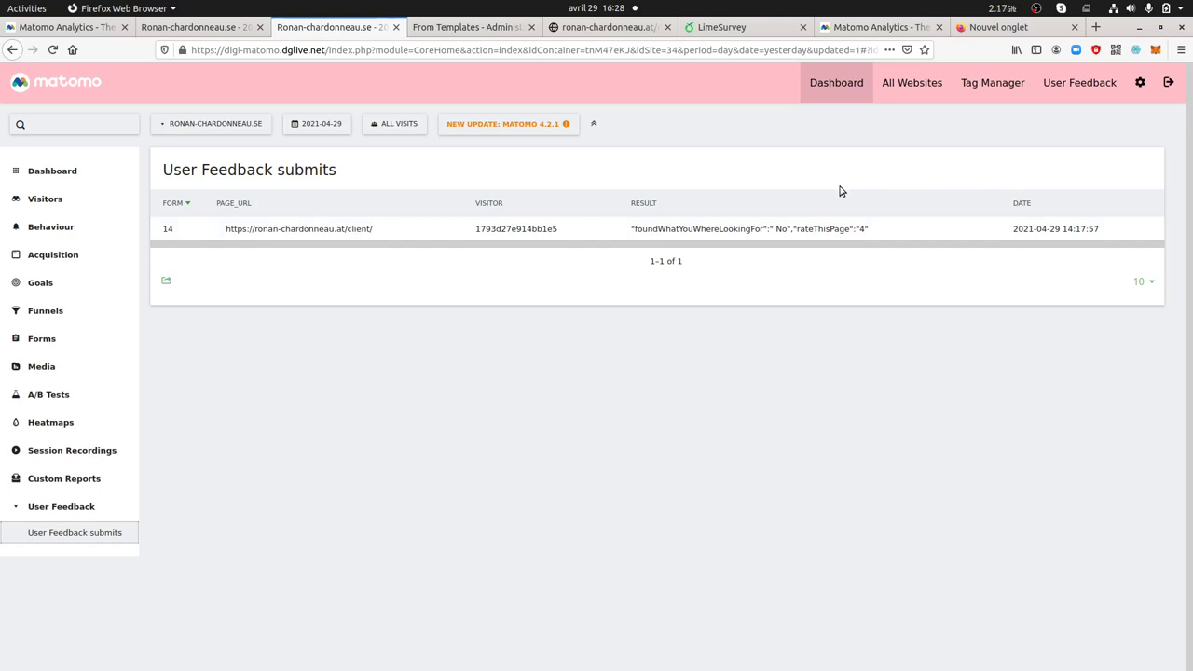
Start a new tag of type UserFeedback in the Tag Manager's default container.
click(981, 85)
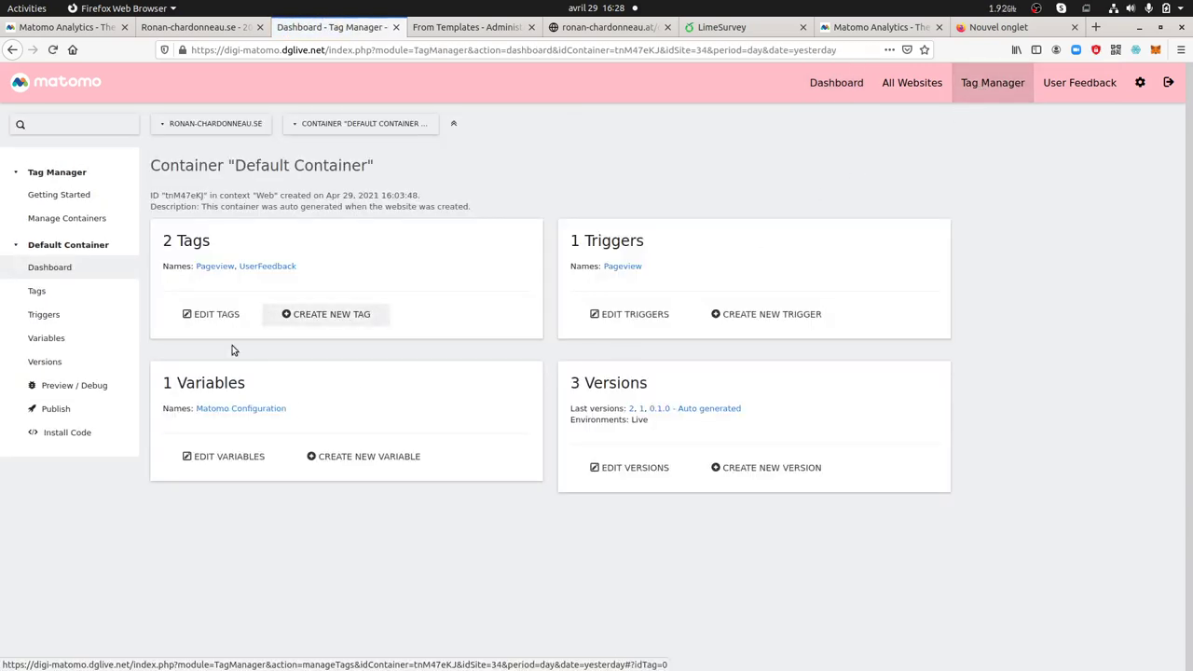
click(329, 315)
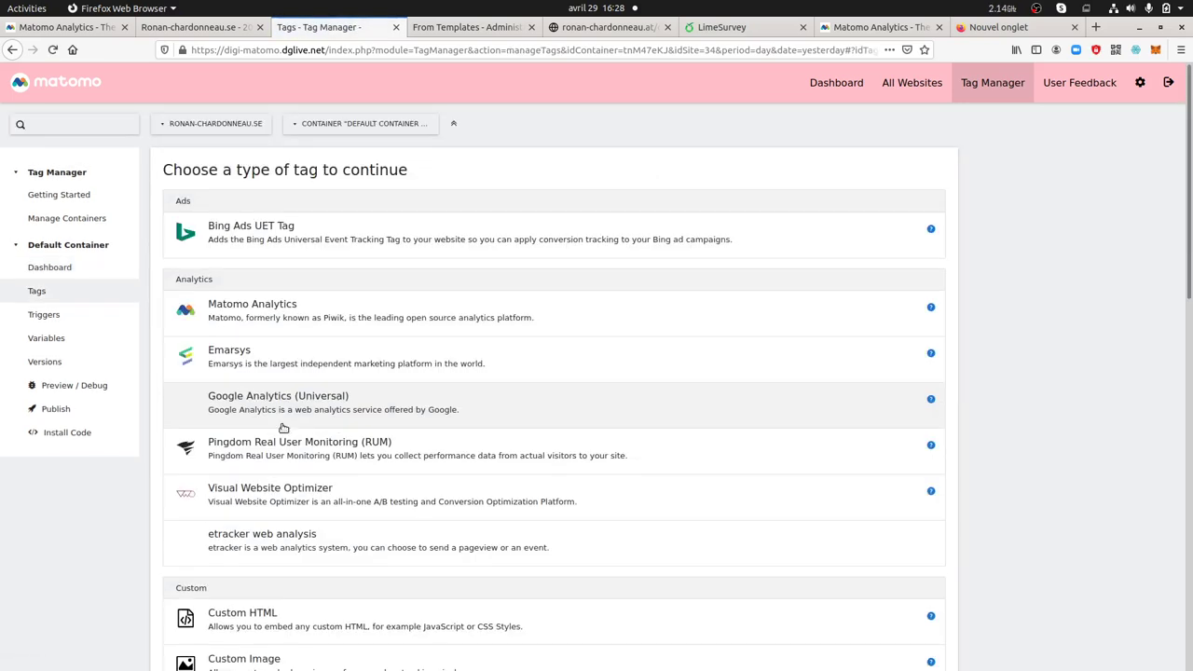
scroll(312, 408, down, 4)
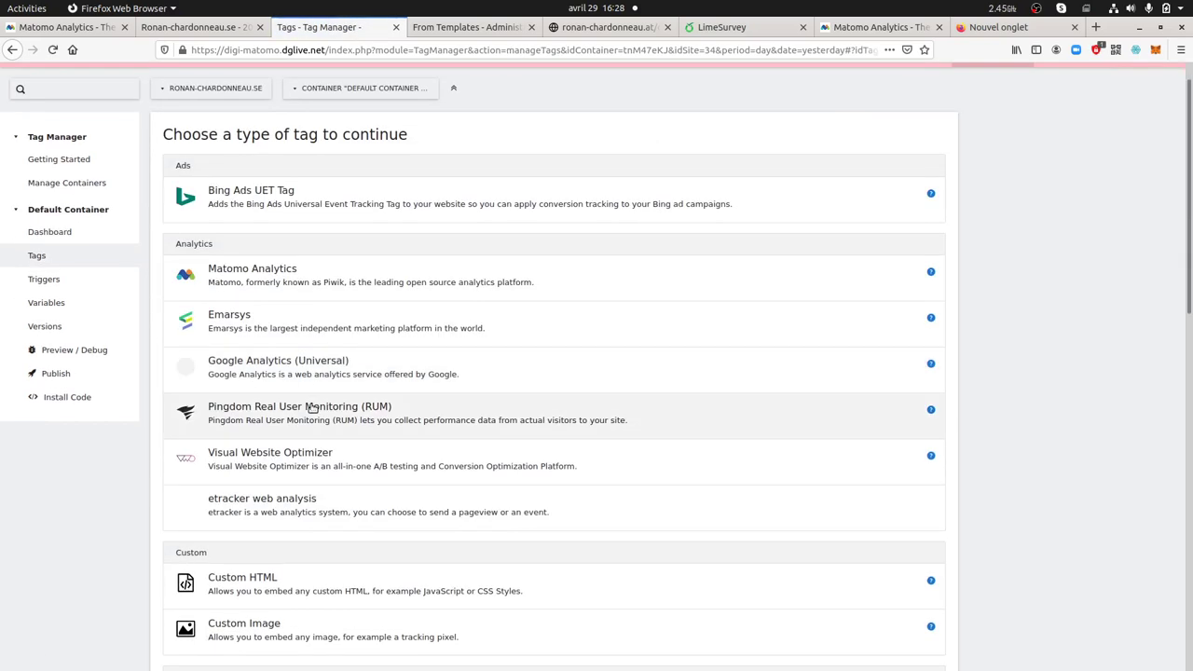
scroll(312, 408, down, 12)
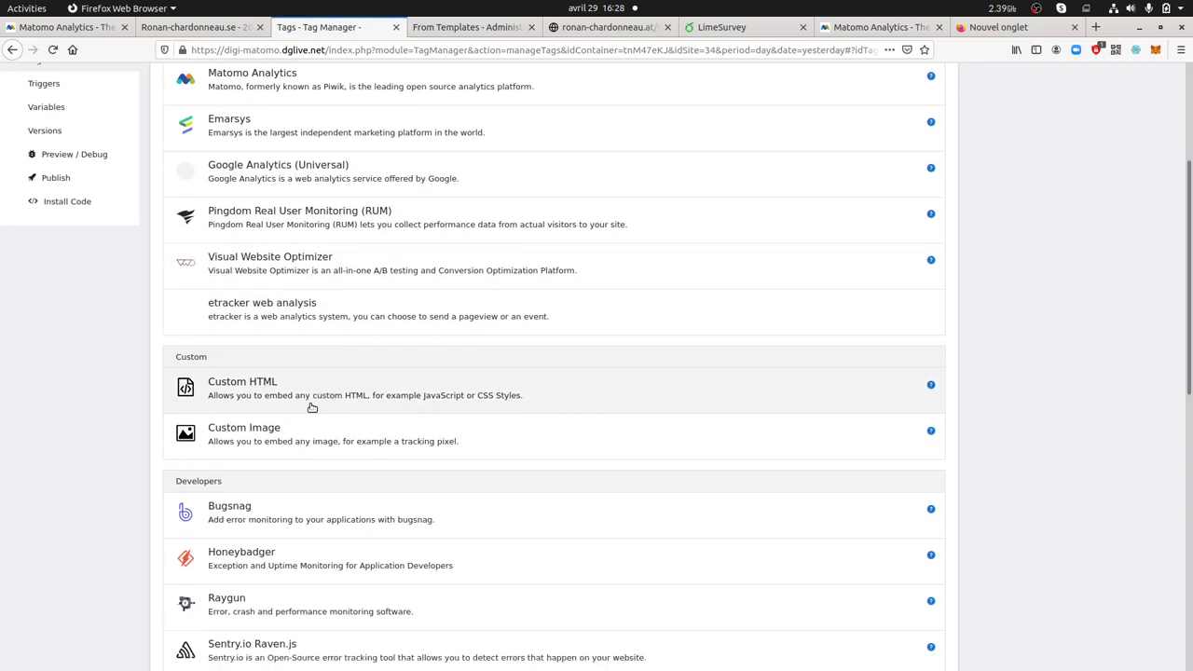
scroll(312, 408, down, 2)
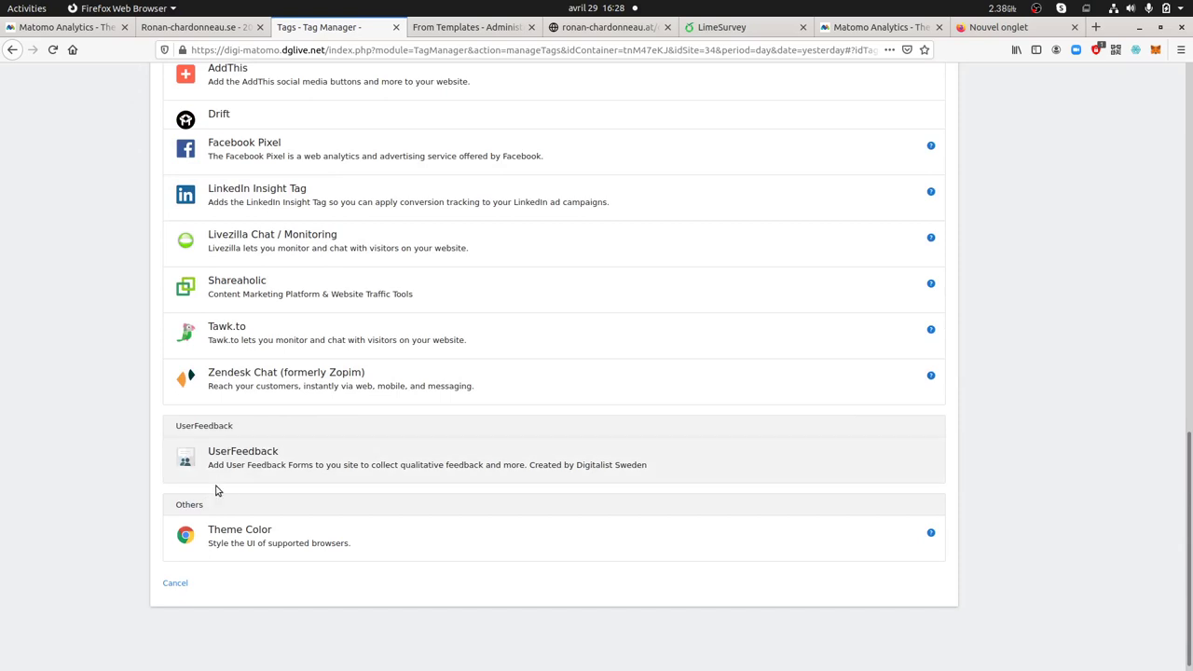
click(242, 466)
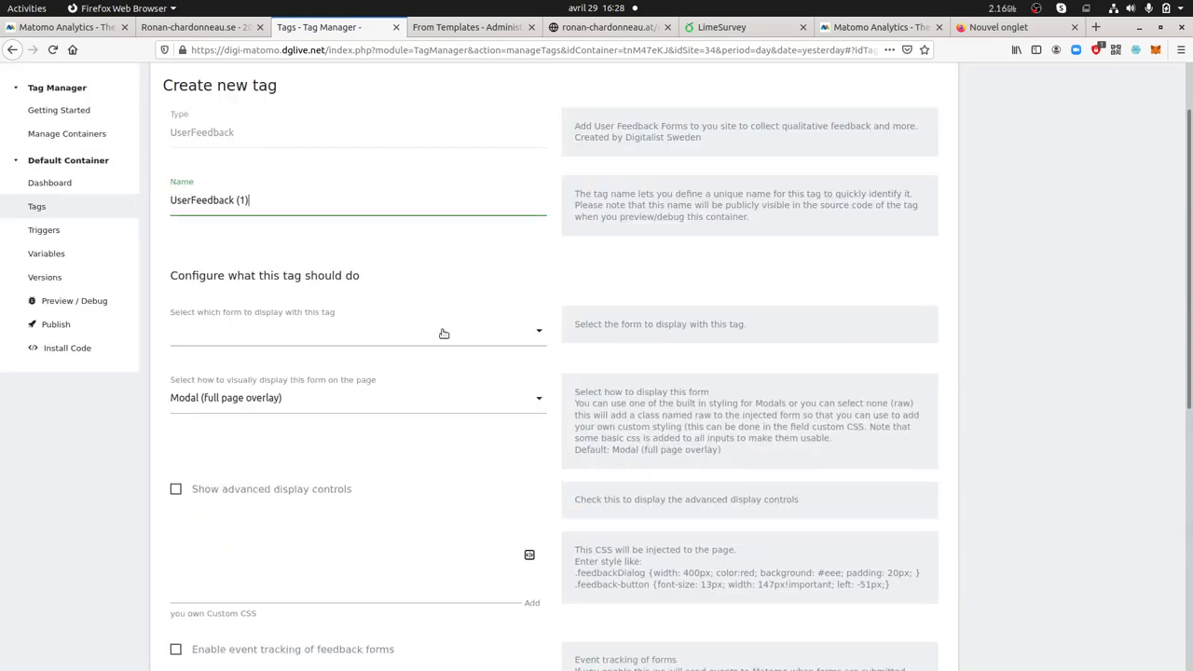
Examine the new tag's form choices, display styles, custom CSS, event tracking and trigger settings without changing them.
scroll(322, 431, down, 1)
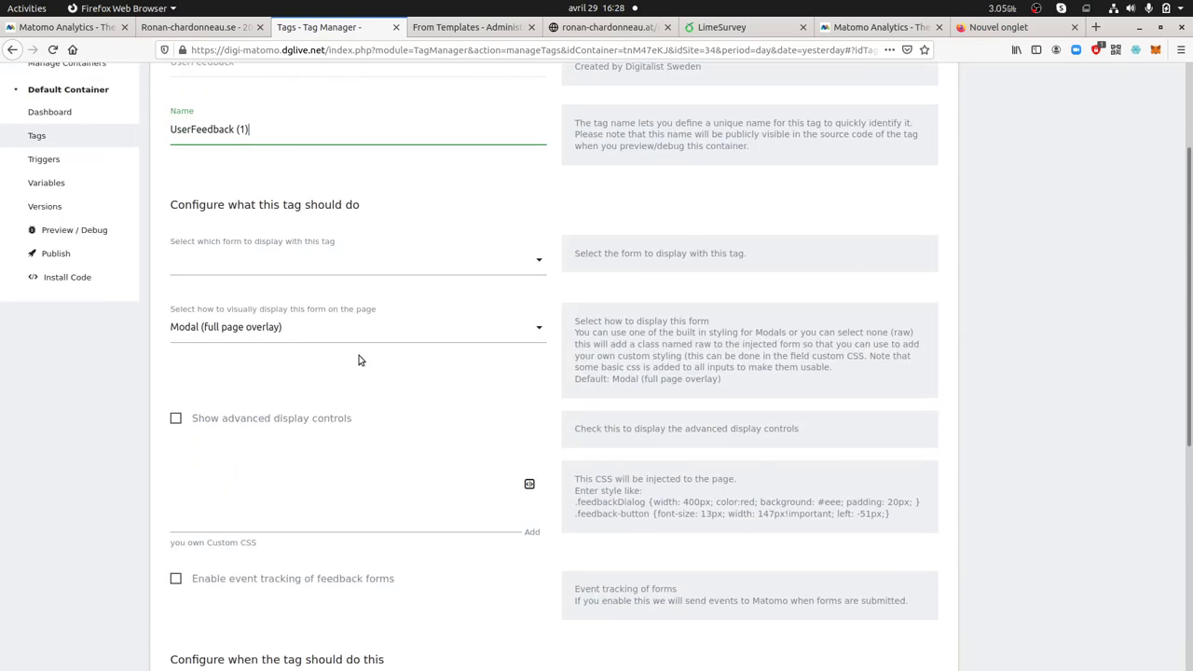
click(387, 275)
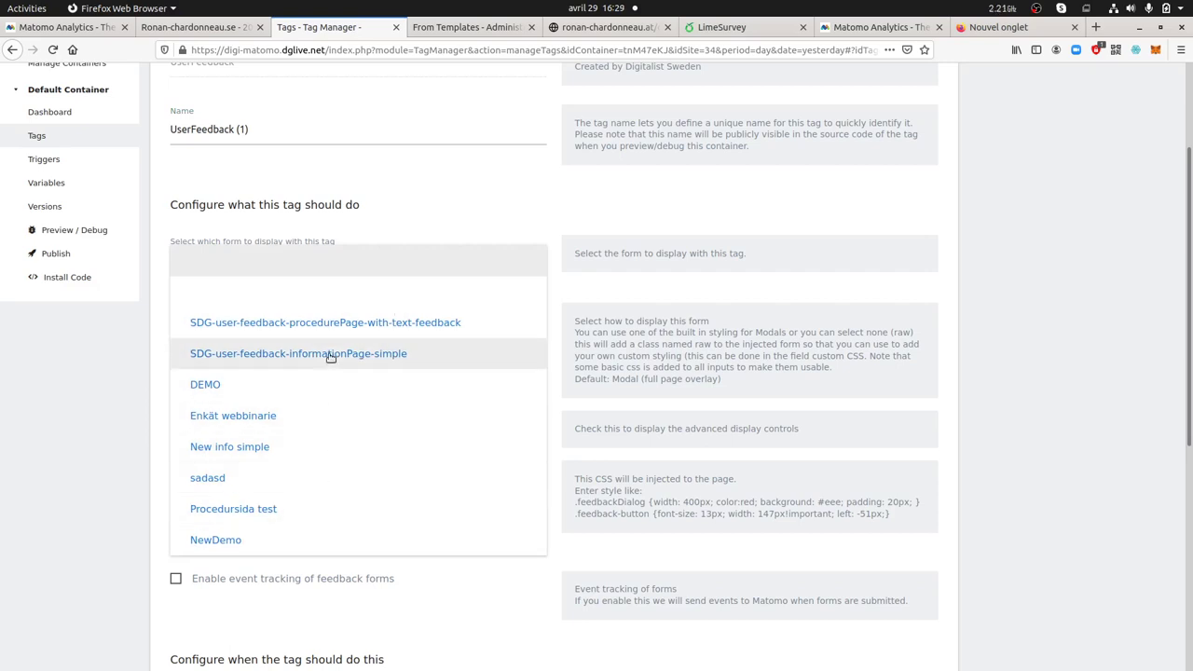
click(591, 289)
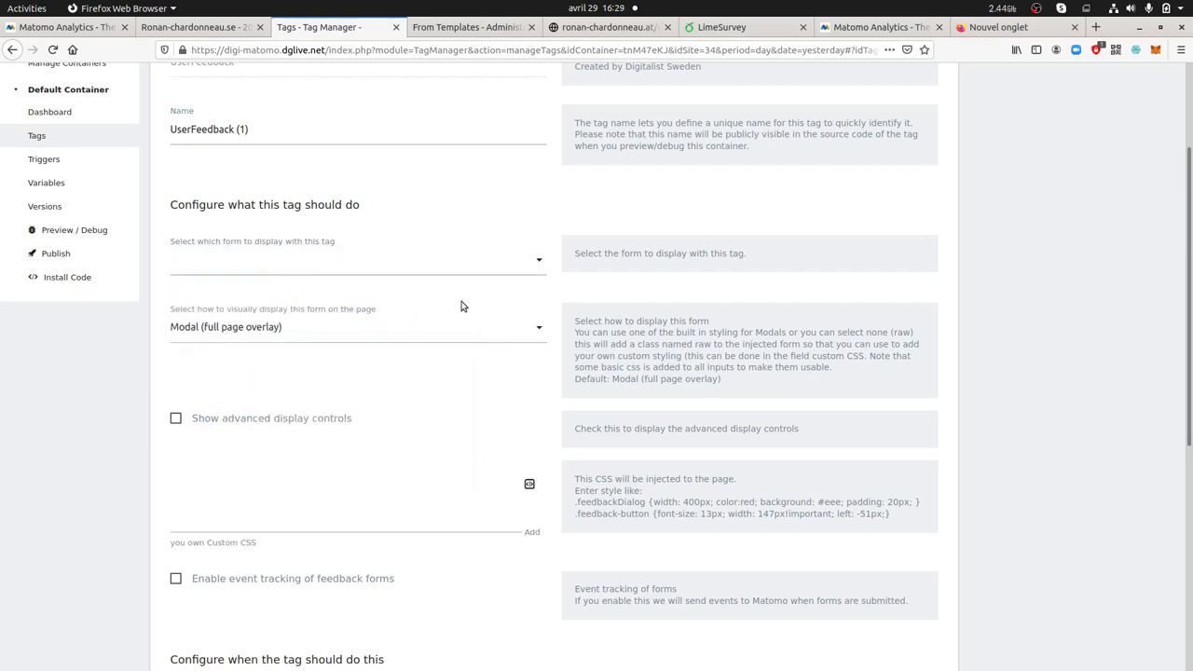
click(366, 338)
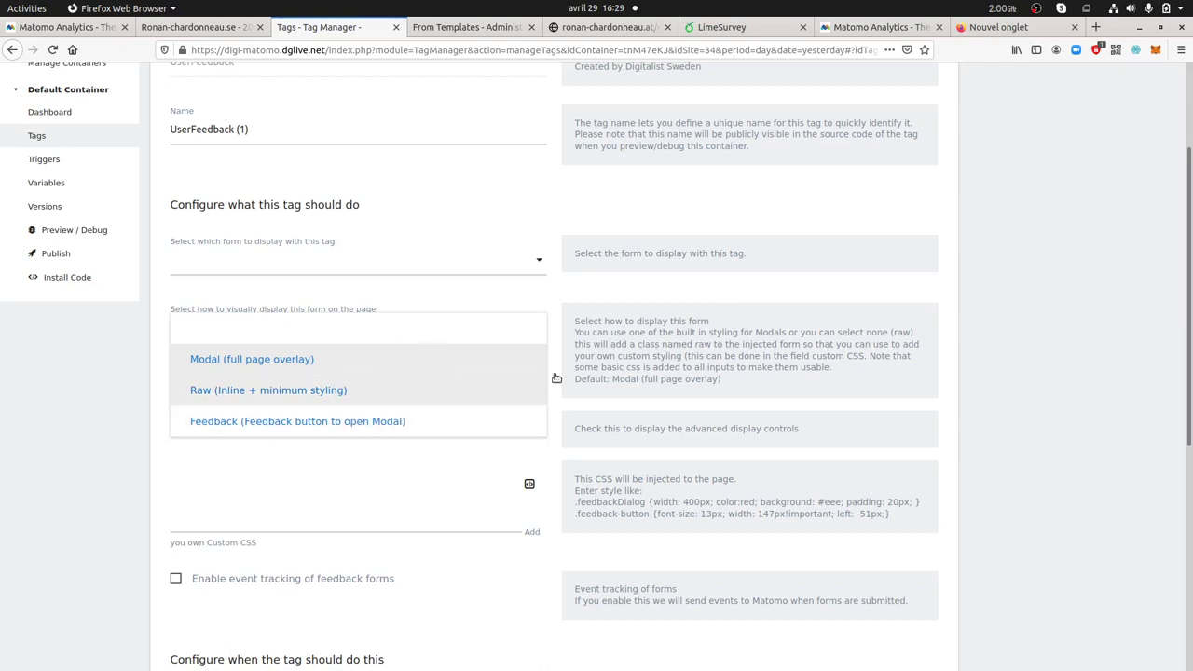
click(582, 311)
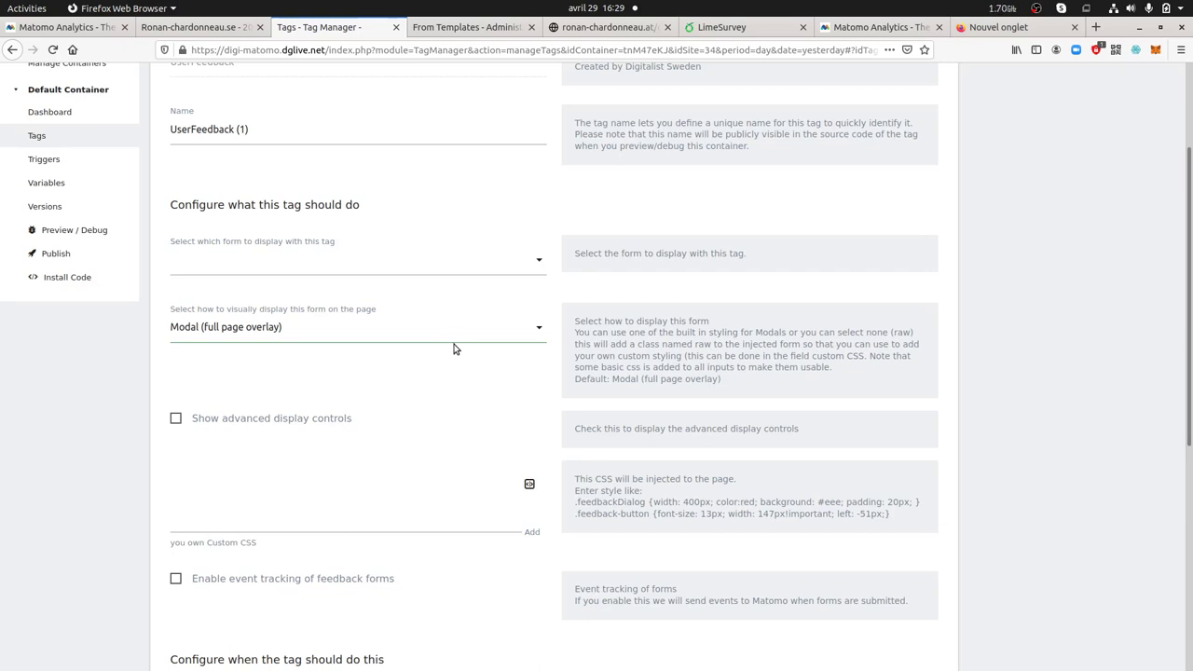
scroll(456, 346, down, 2)
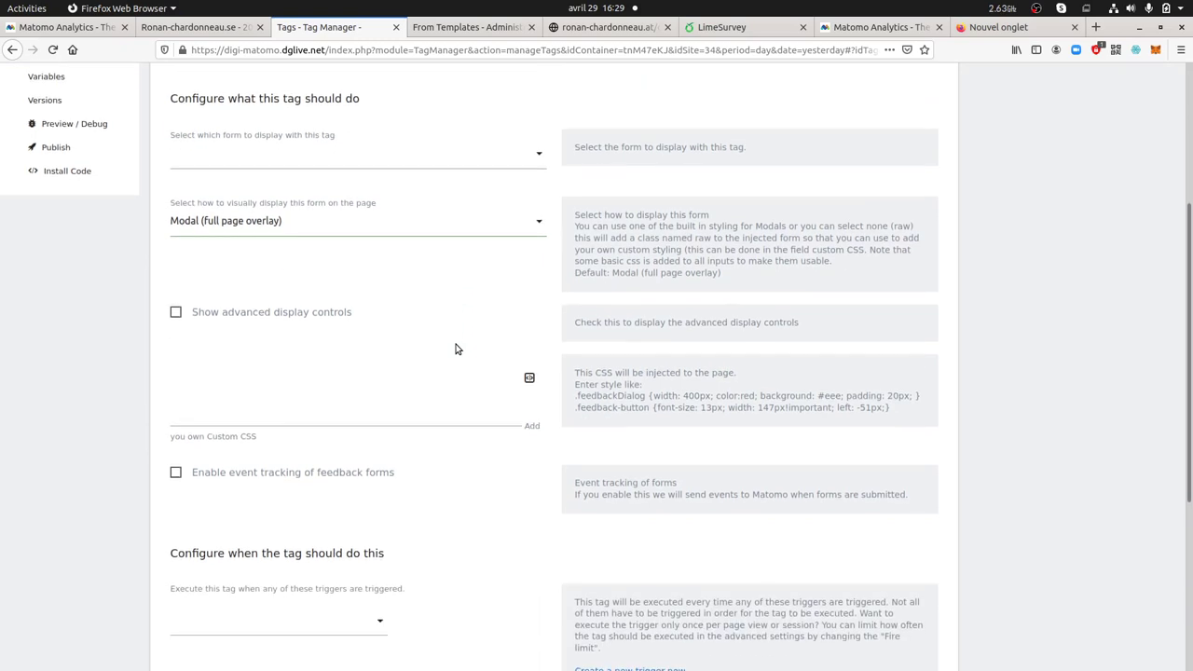
scroll(401, 415, down, 1)
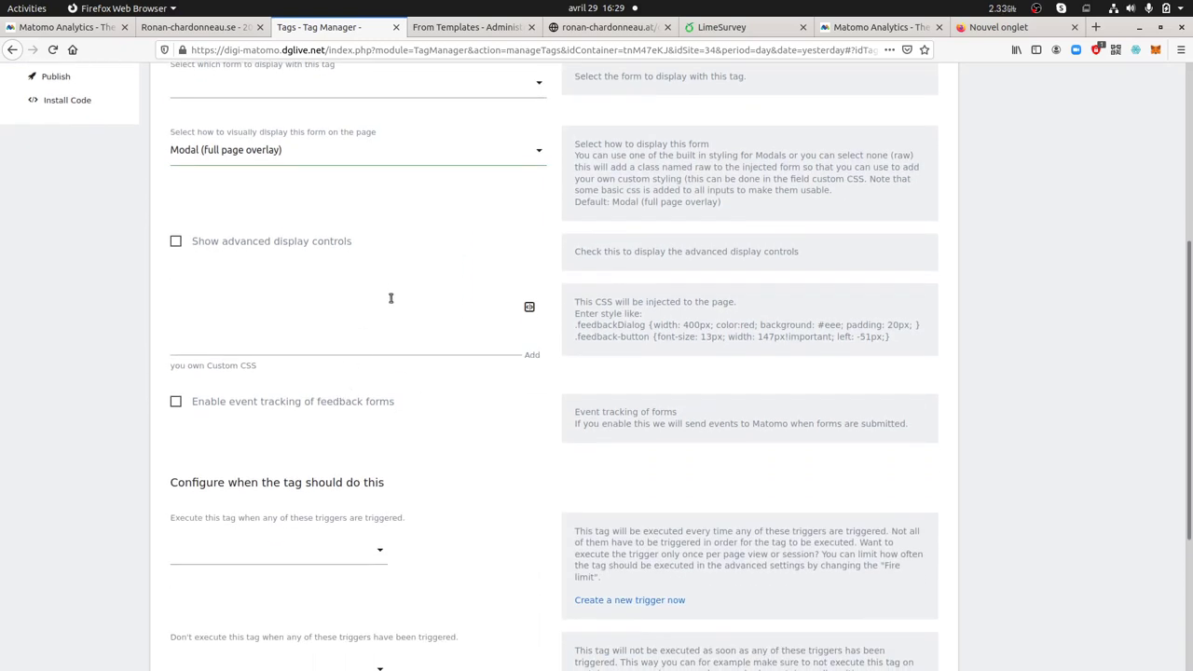
scroll(420, 353, down, 3)
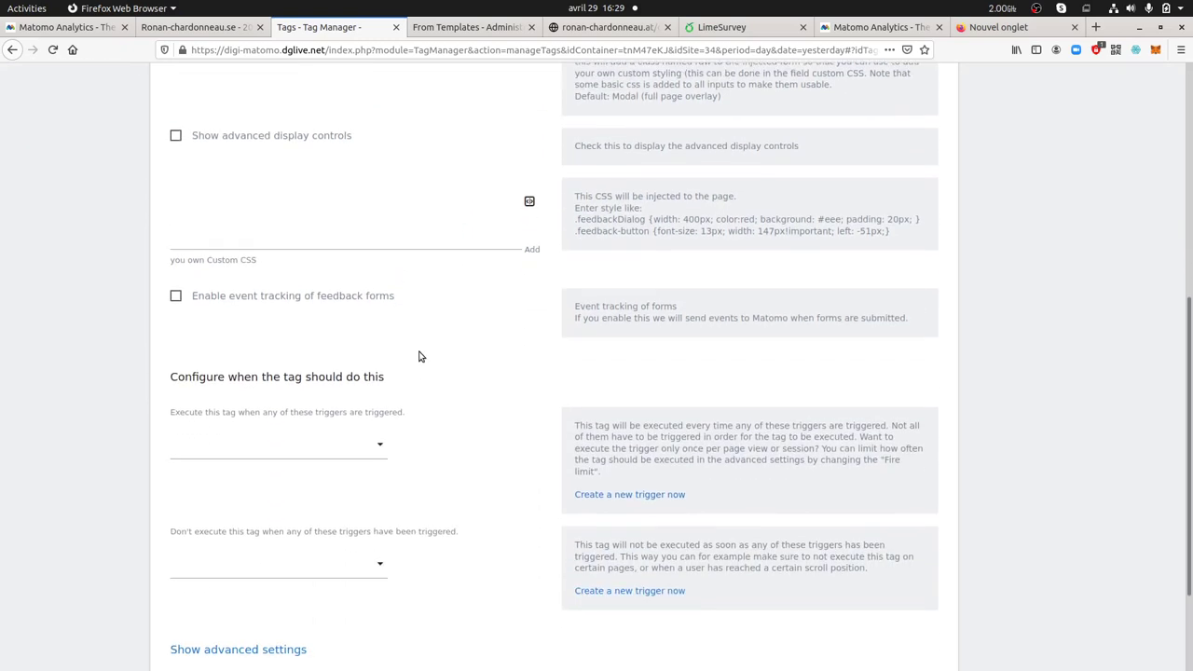
scroll(424, 353, up, 8)
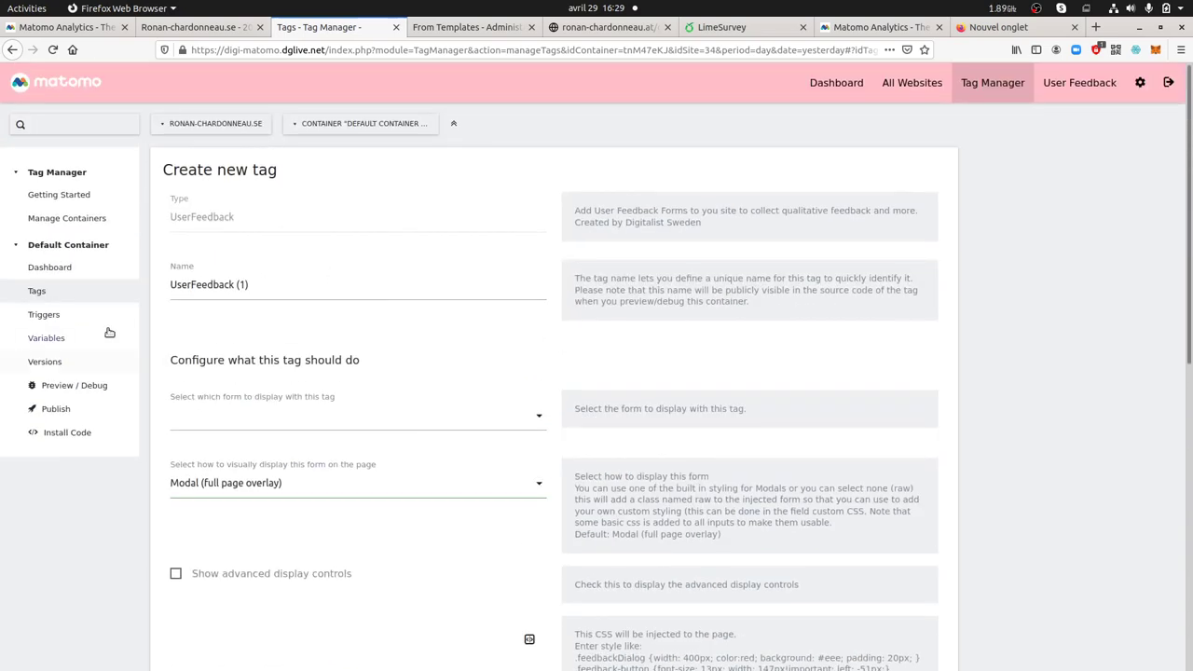
Open the existing UserFeedback tag in the default container and examine its form, display, event tracking and trigger settings.
click(82, 293)
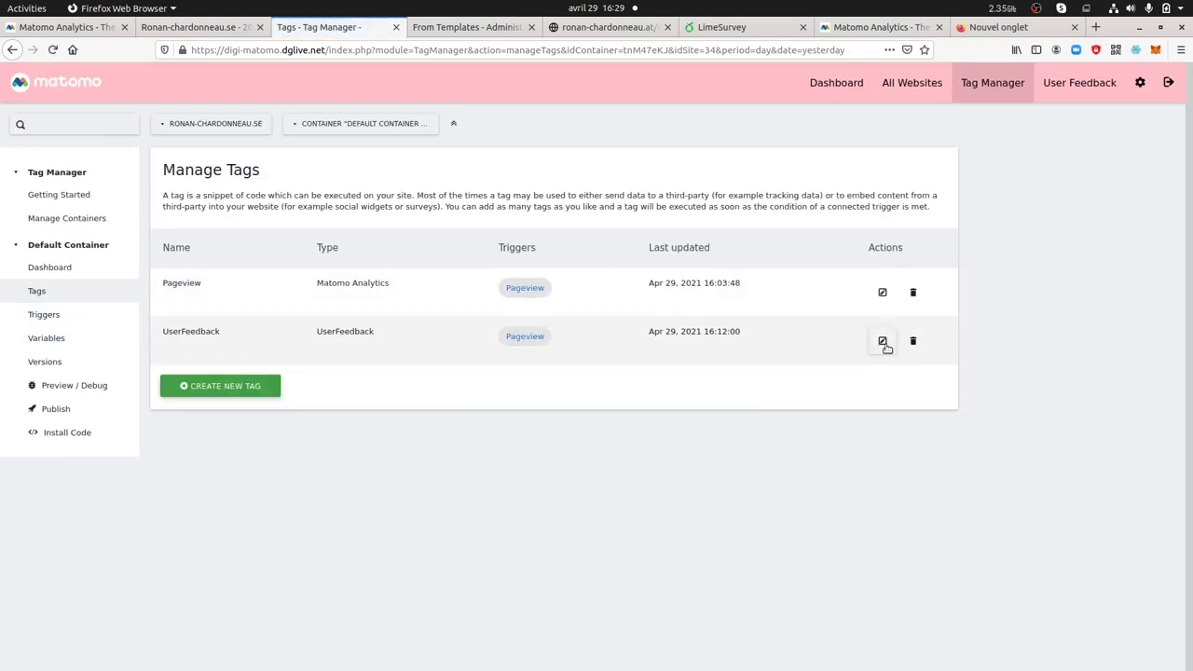
click(883, 340)
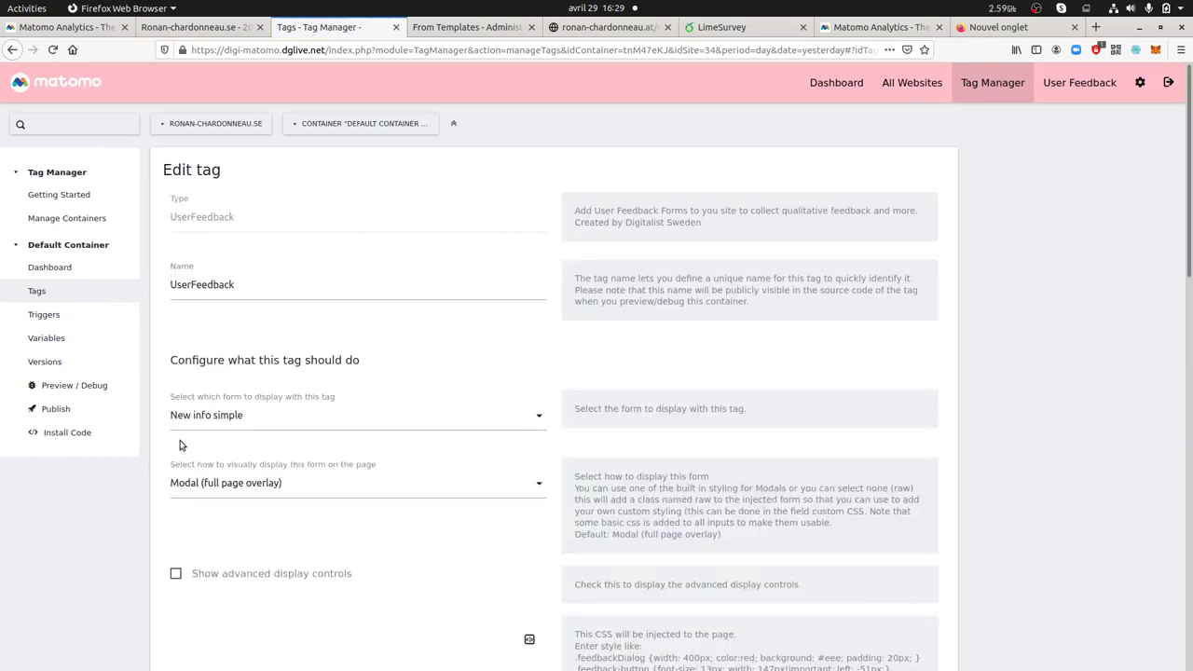
scroll(227, 442, down, 2)
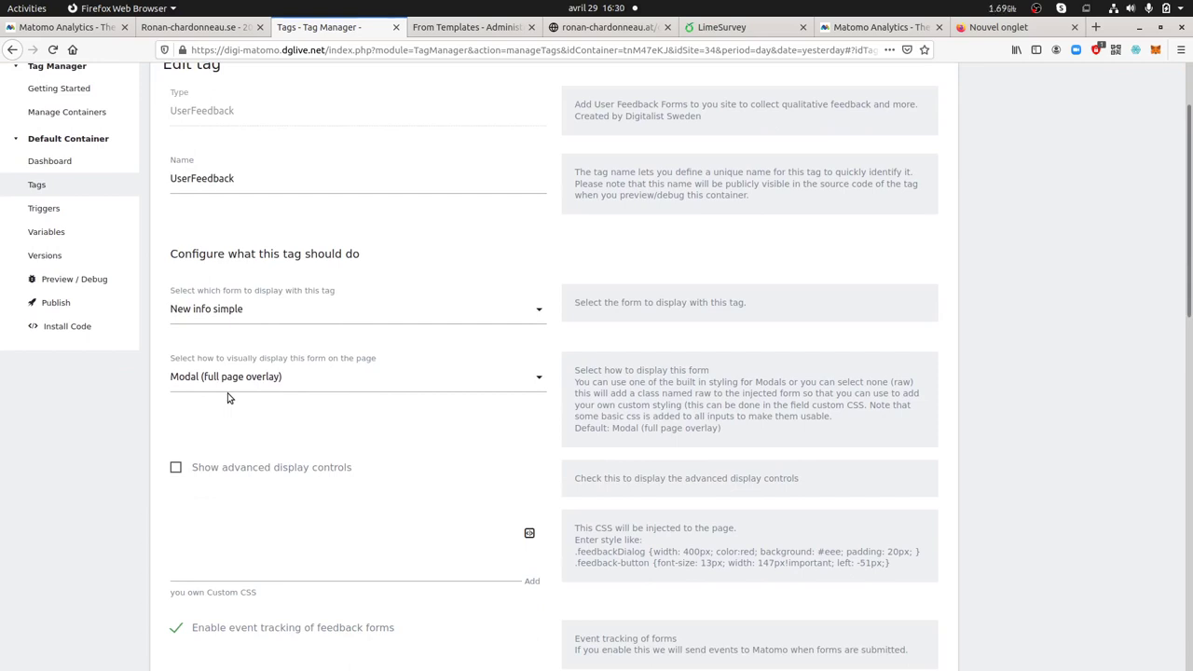
scroll(228, 398, down, 8)
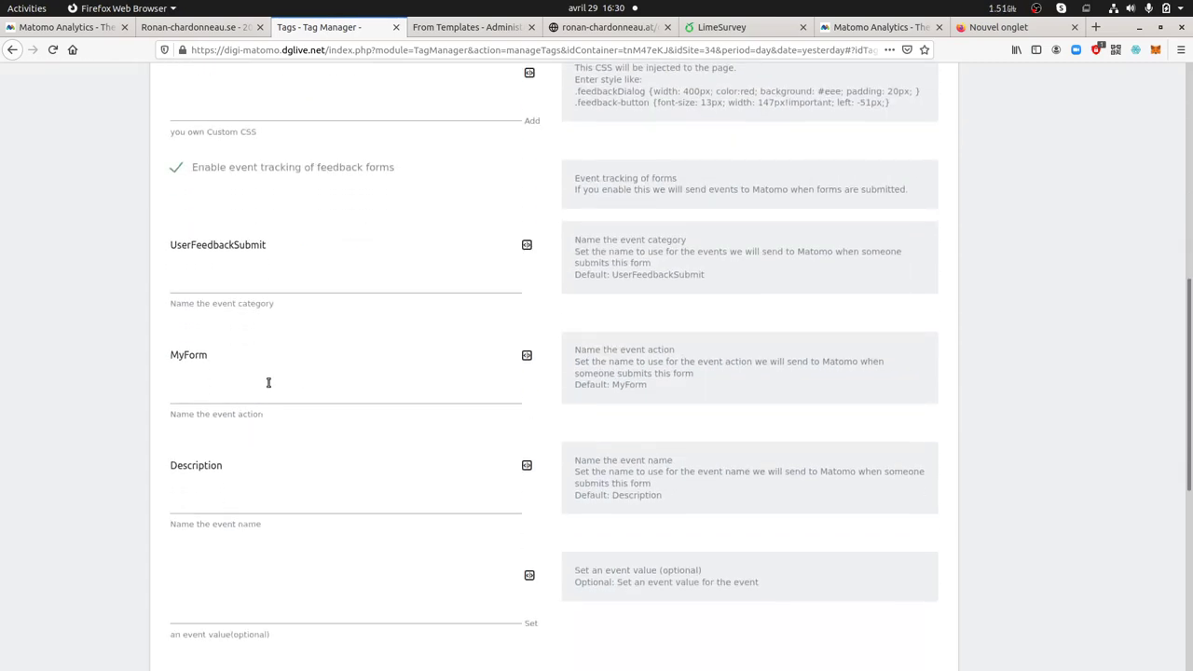
scroll(276, 400, down, 3)
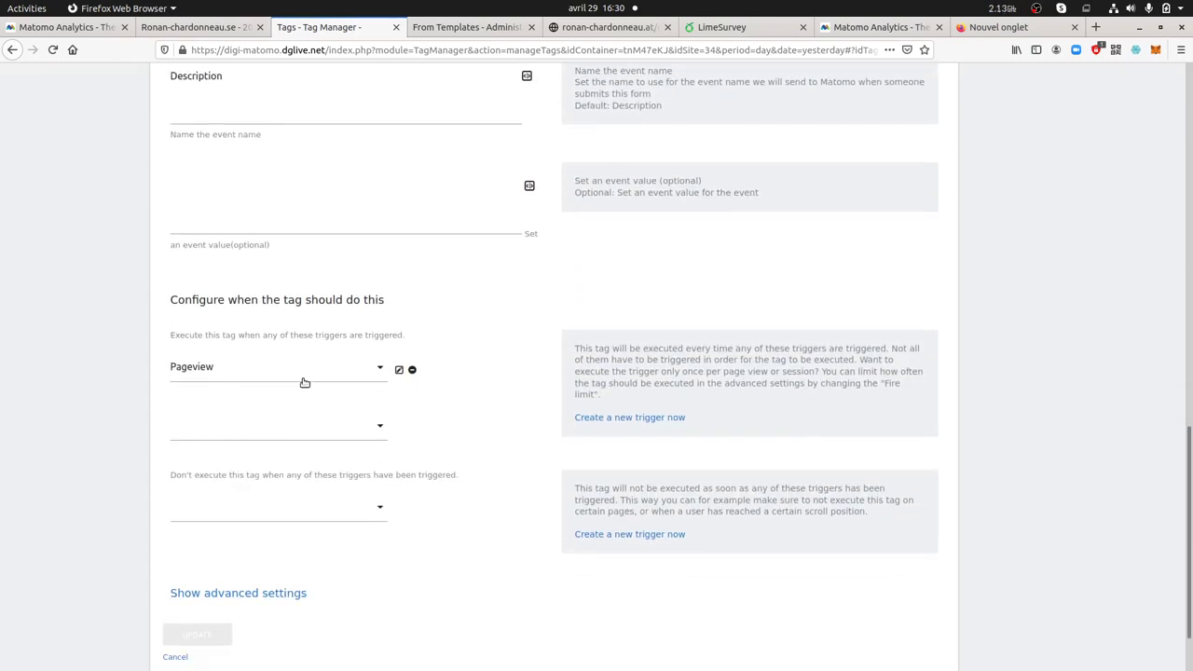
Inspect the Matomo Tag Manager code in the source of the website's client page and return to that page.
click(607, 30)
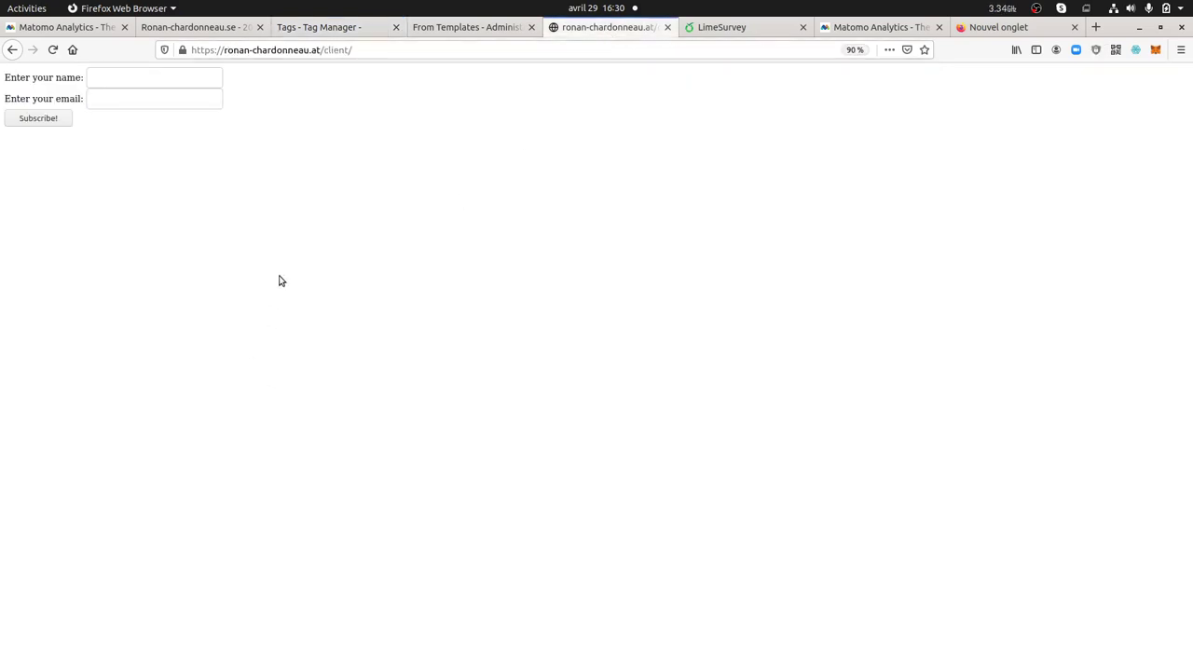
key(ctrl+u)
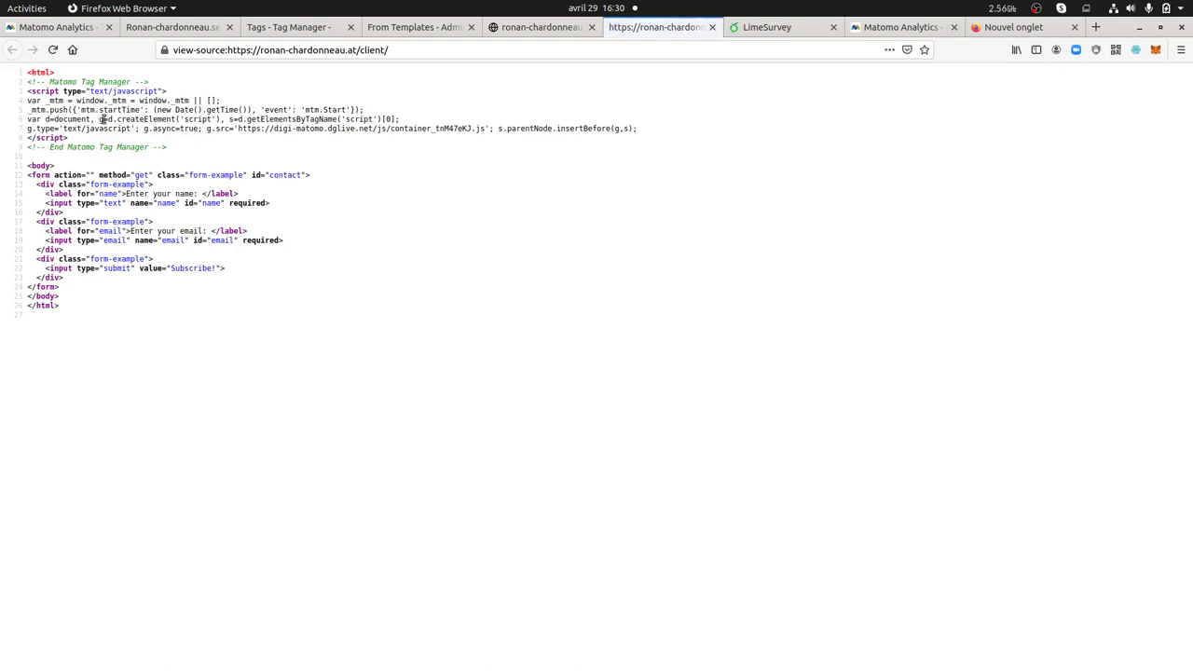
click(513, 29)
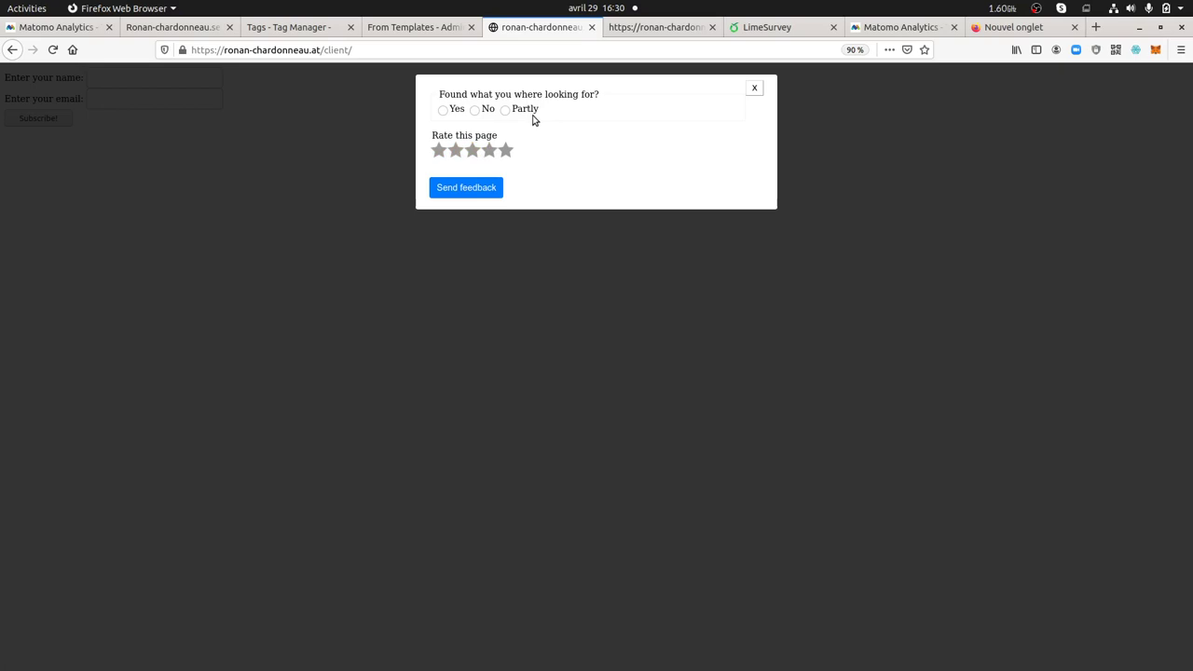
Submit the page's feedback form with the answer Yes and a five-star rating, and close the thank-you message.
click(444, 110)
click(505, 150)
click(491, 188)
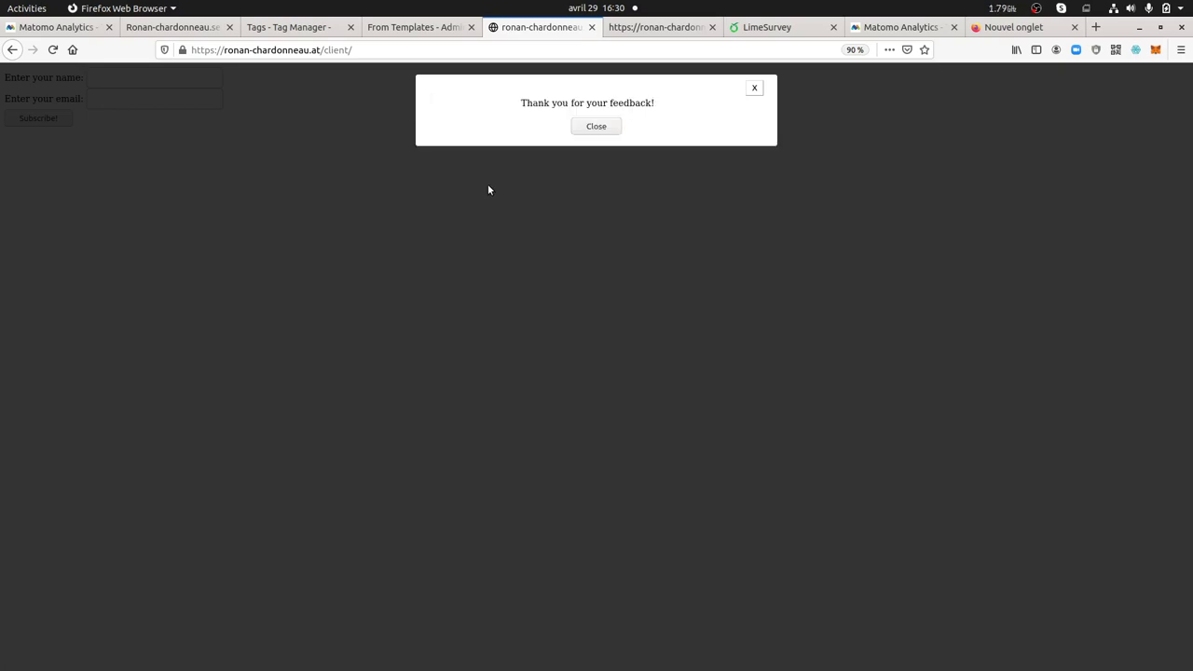
click(595, 127)
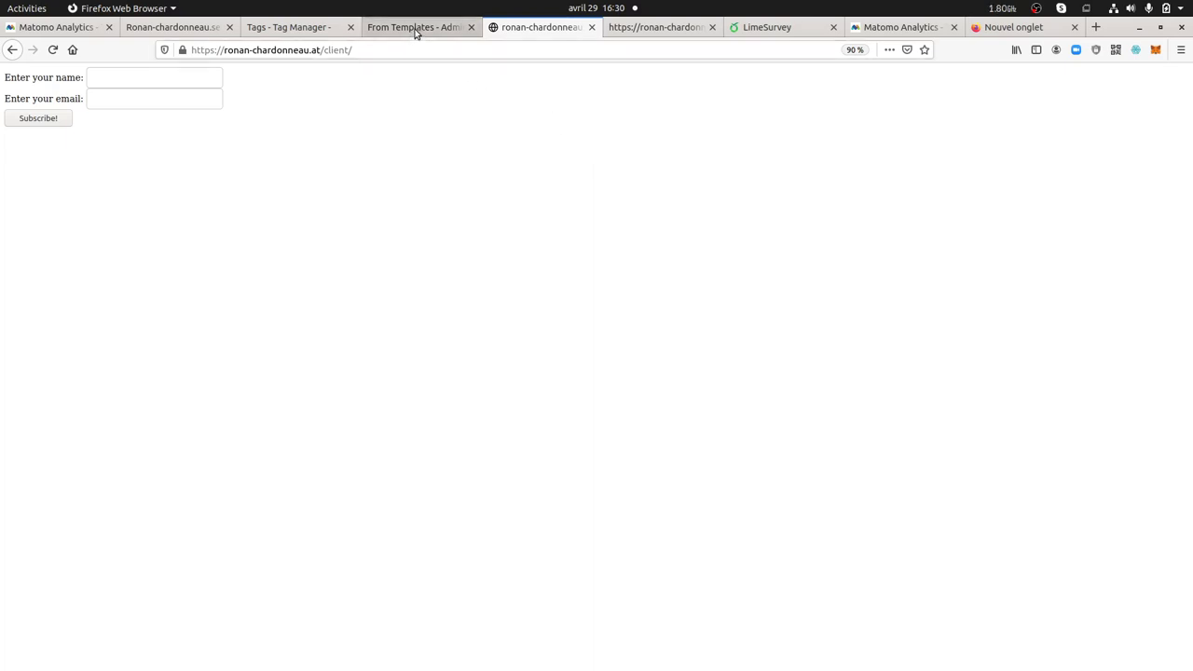
Refresh the User Feedback submits report in Matomo and examine the result of the latest submission.
click(175, 28)
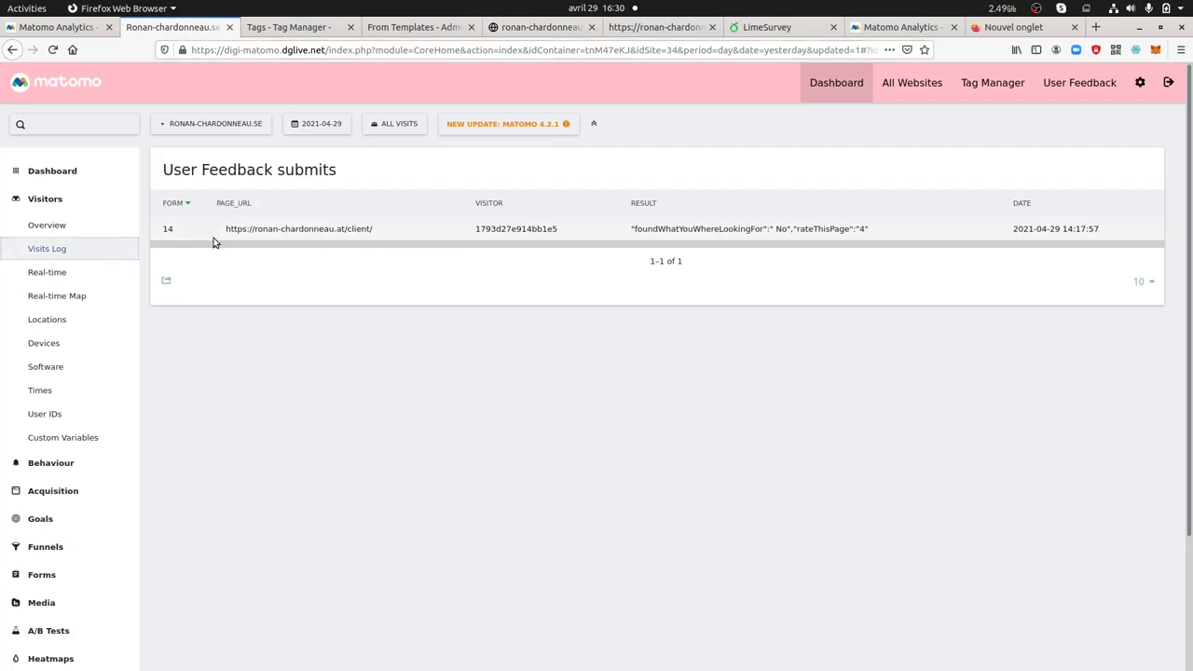
key(F5)
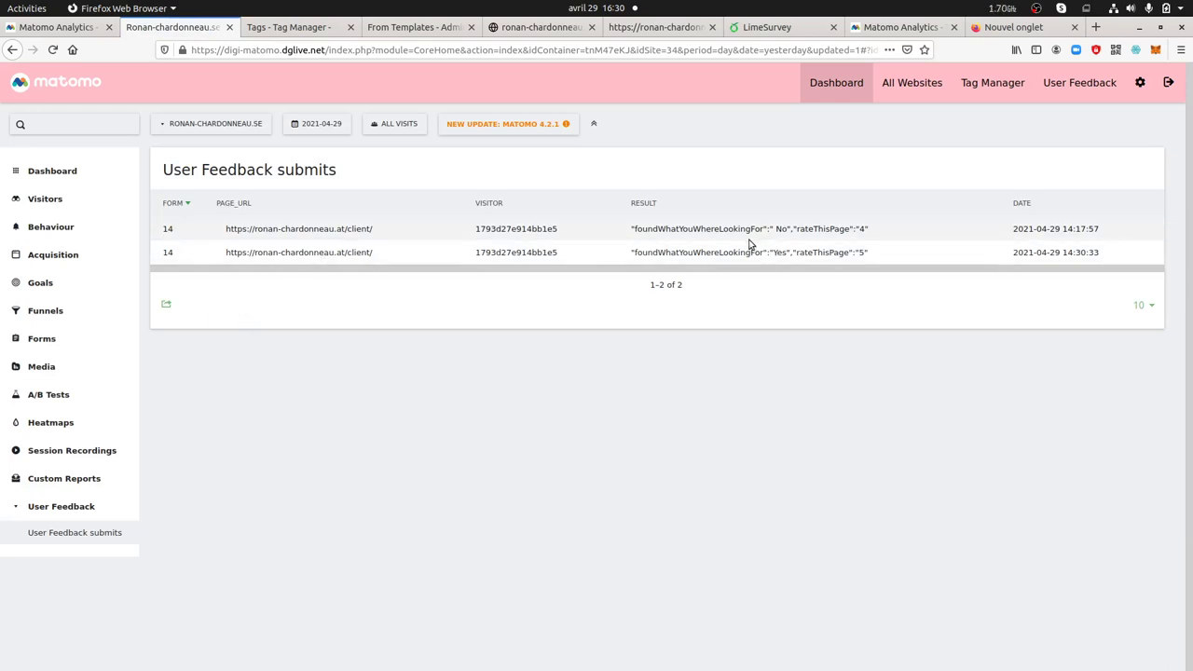
drag(895, 259, 848, 252)
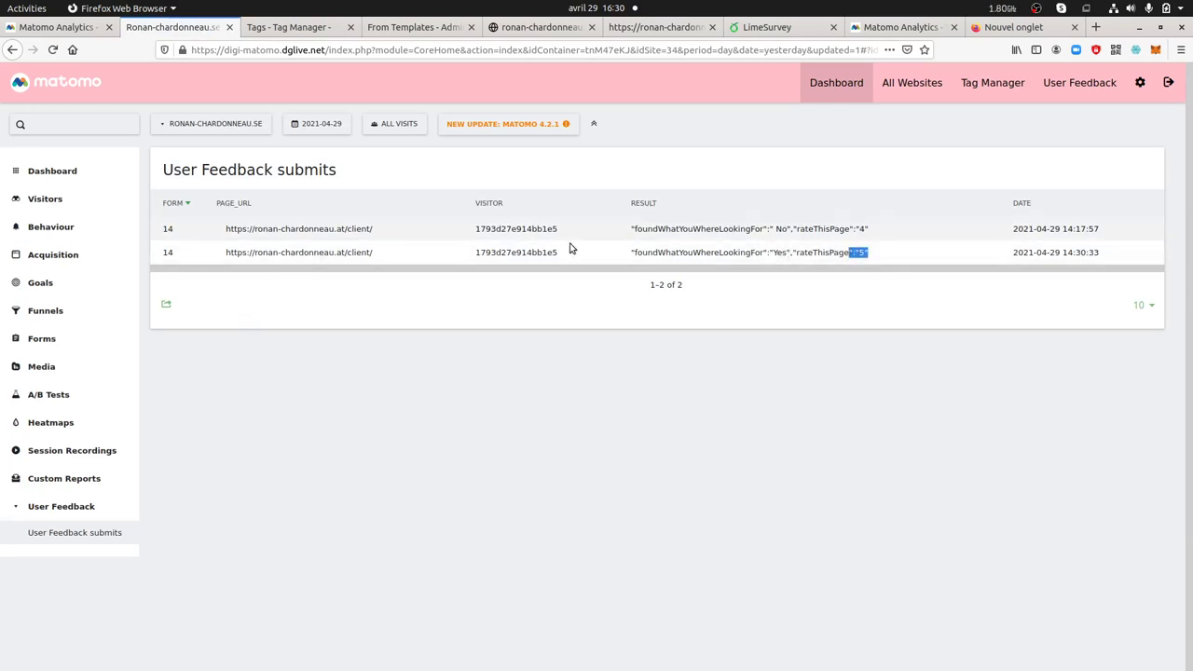
View the visits log in Matomo to check the visitor's UserFeedbackSubmit events.
click(88, 200)
click(100, 254)
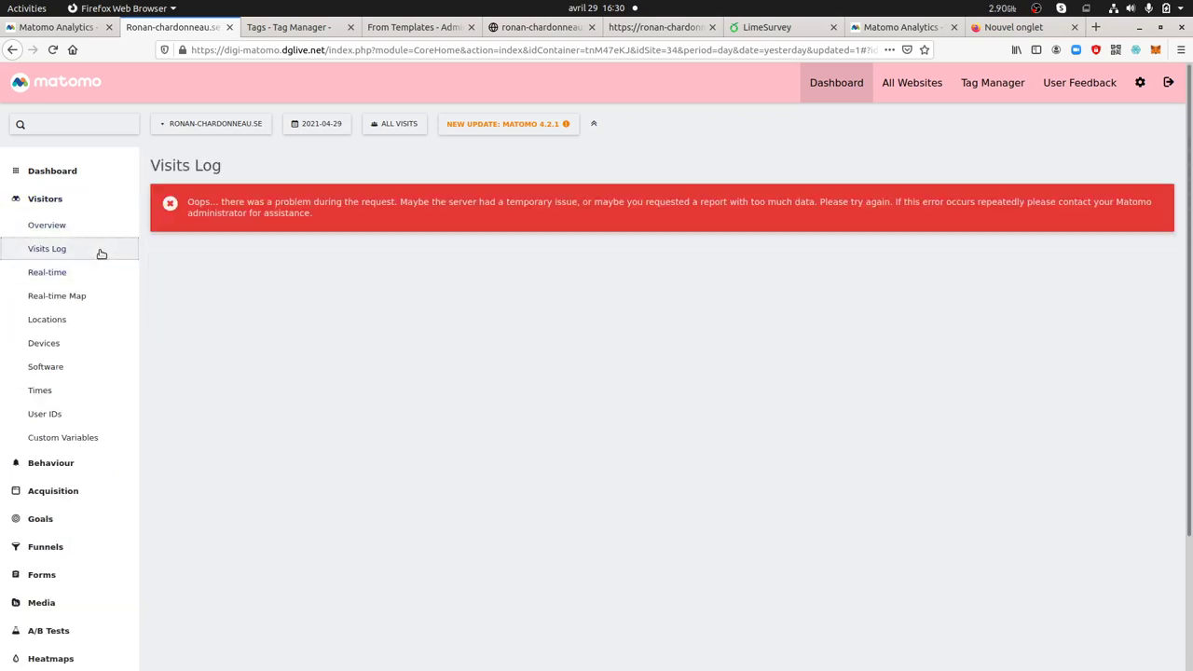
click(103, 252)
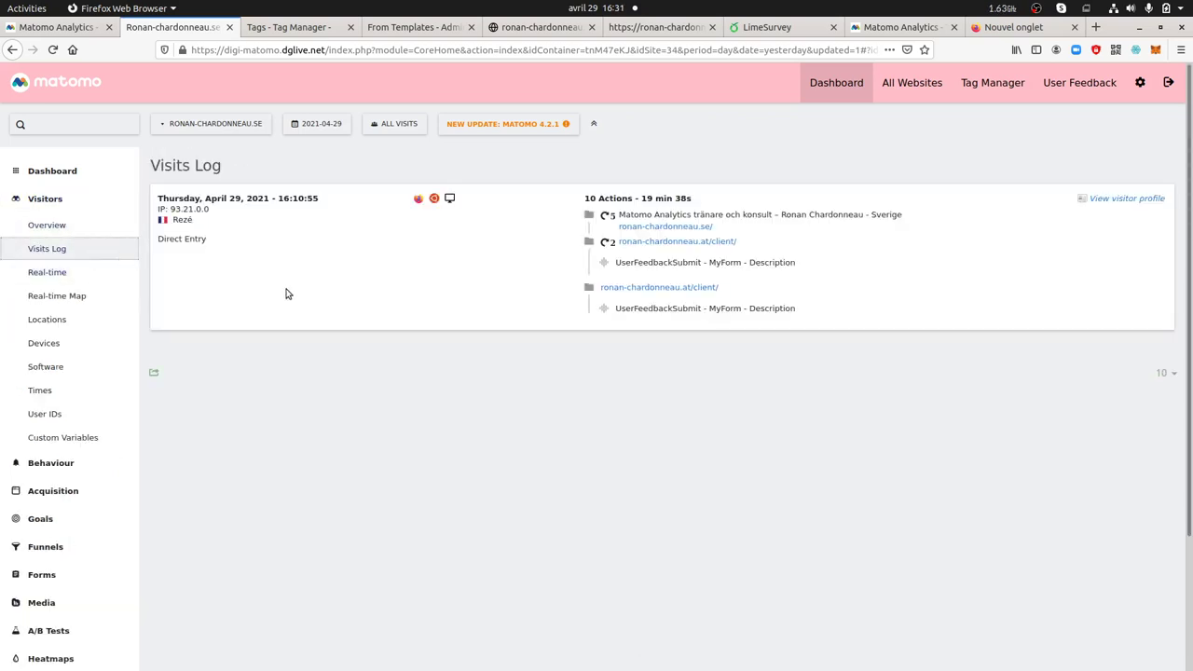